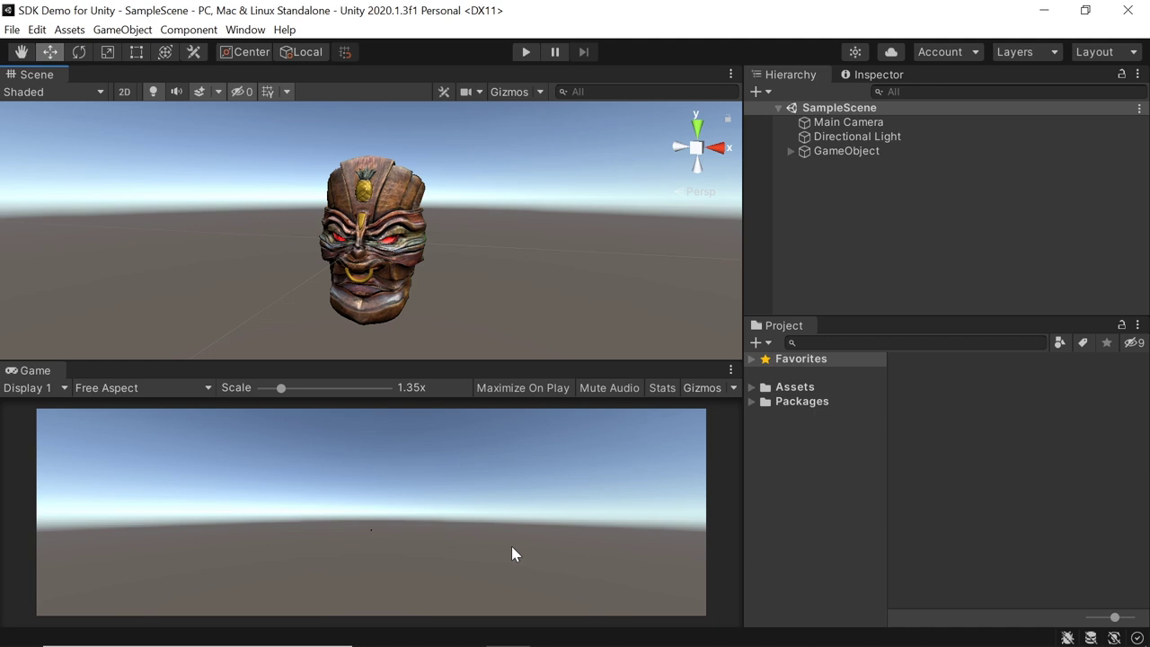
Alt-drag in the Scene view to orbit the tiki head into a front-facing view.
key(alt)
alt+drag(480, 196, 627, 240)
Import the srdisplay-unity-plugin_v0.9.1.09180 custom package from the Desktop and accept the Windows x64 build target.
click(71, 30)
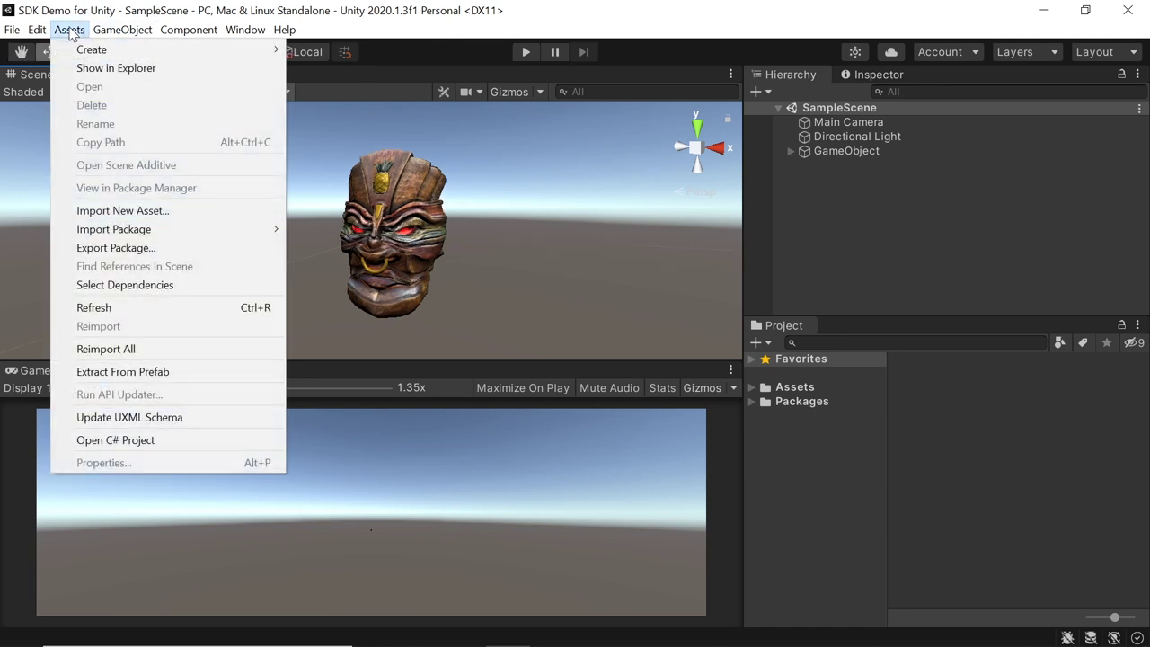
mouse_move(159, 231)
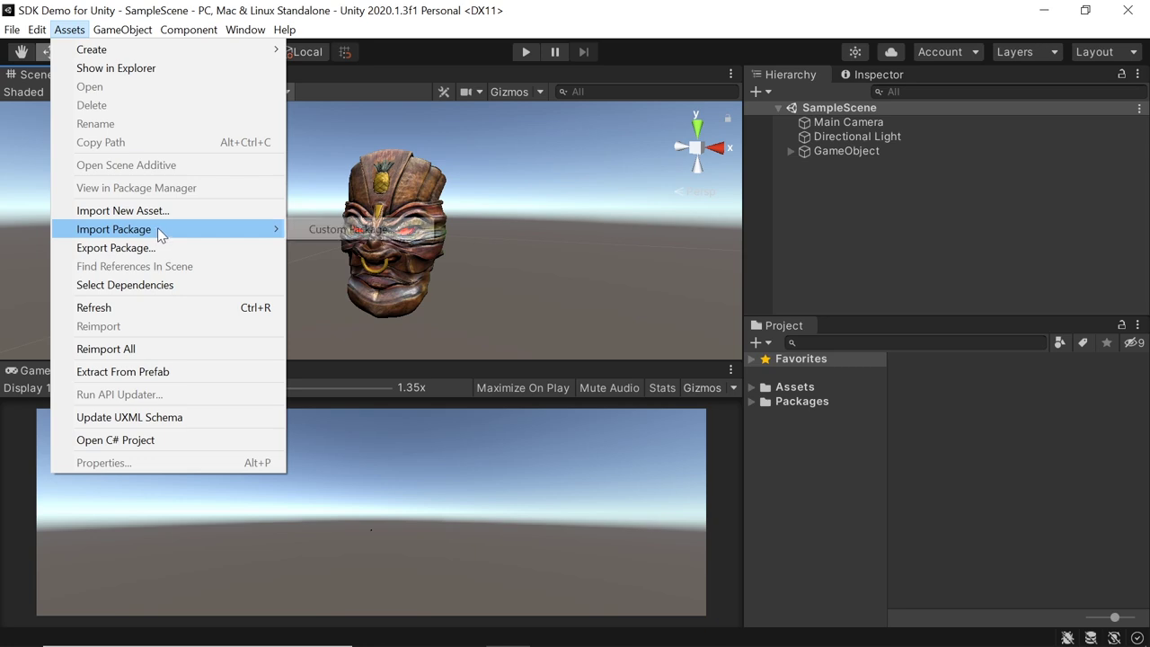
click(414, 232)
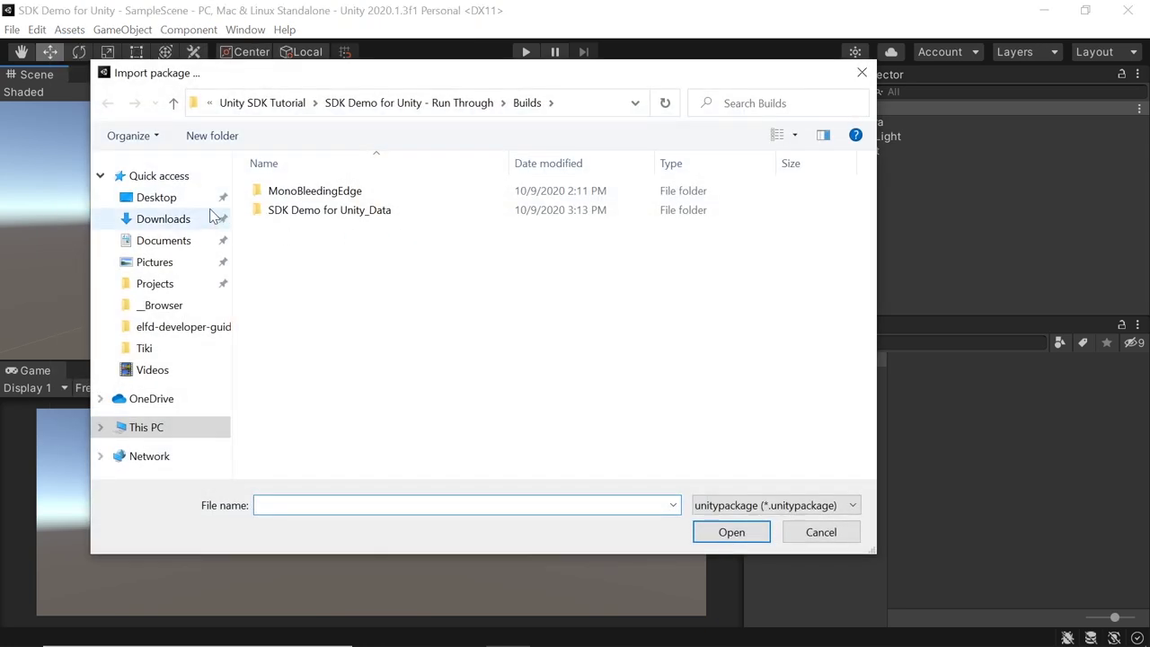
click(157, 197)
double_click(506, 204)
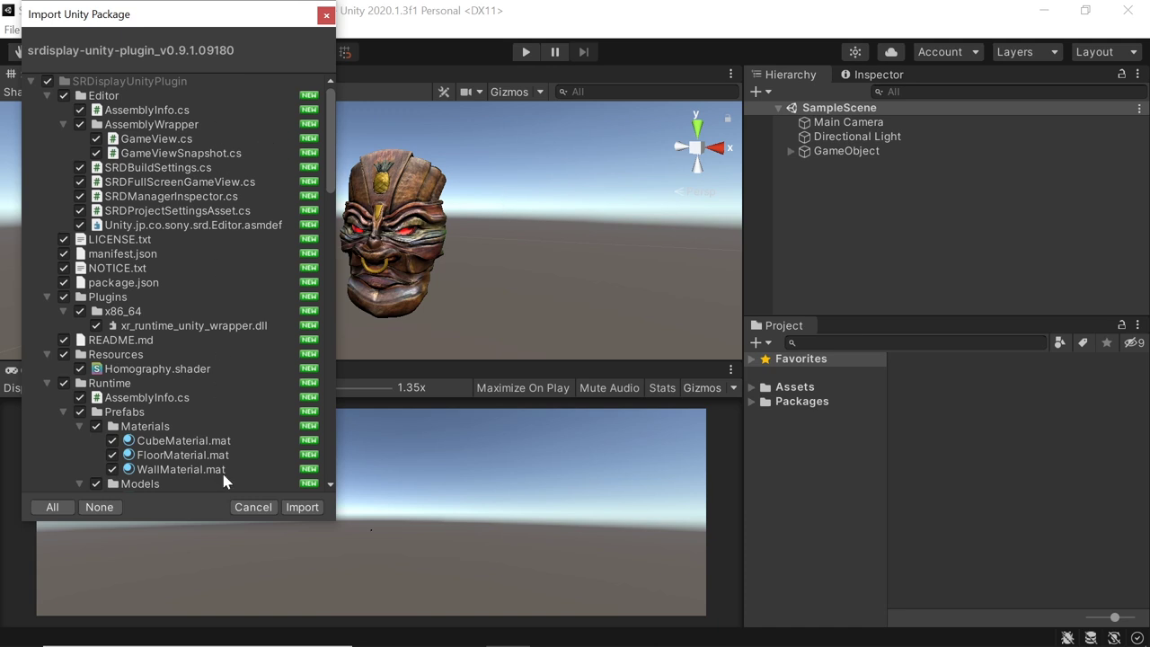
click(302, 508)
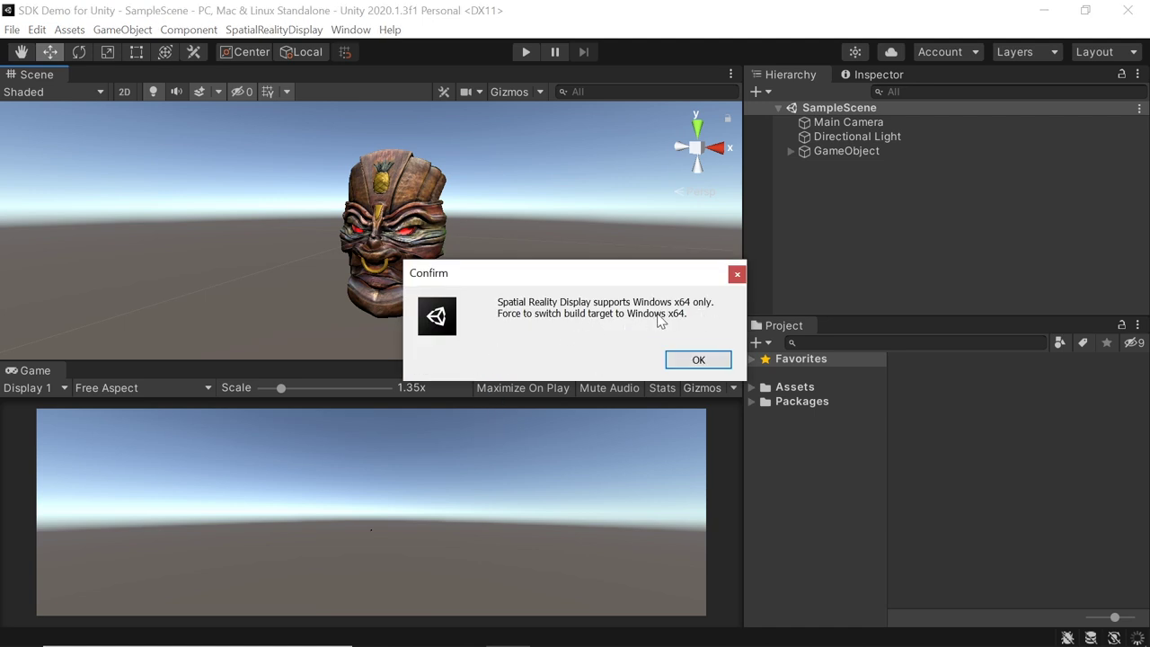
click(698, 360)
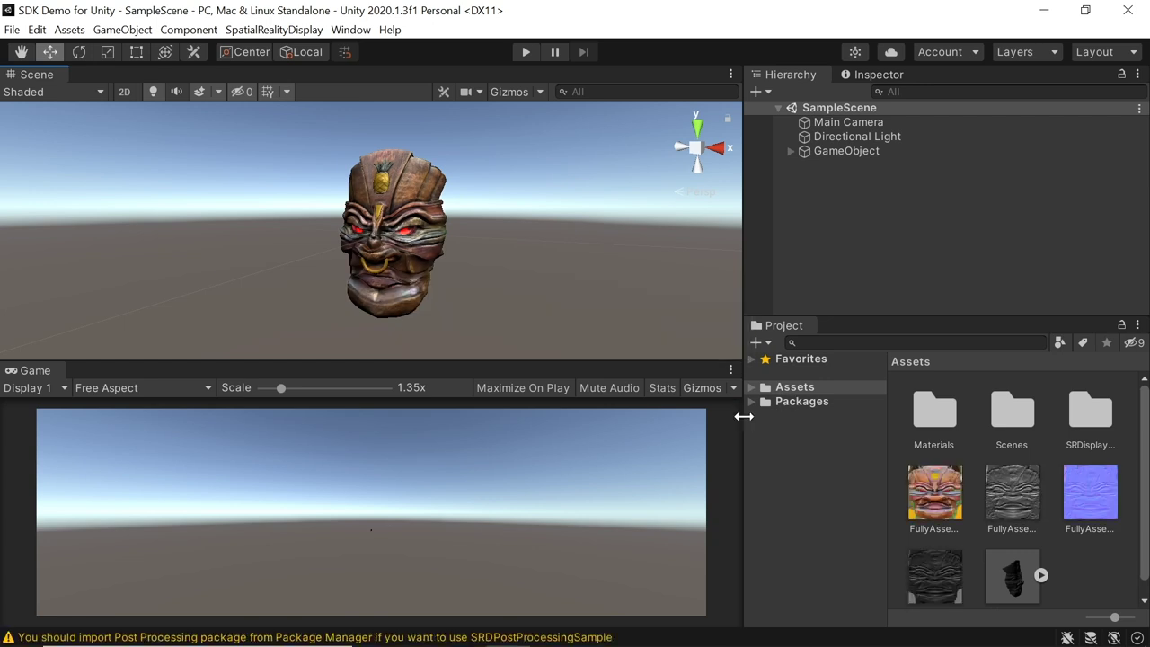
Widen the Project panel and browse the SRDisplayUnityPlugin Samples folders before returning to Assets.
drag(744, 417, 700, 416)
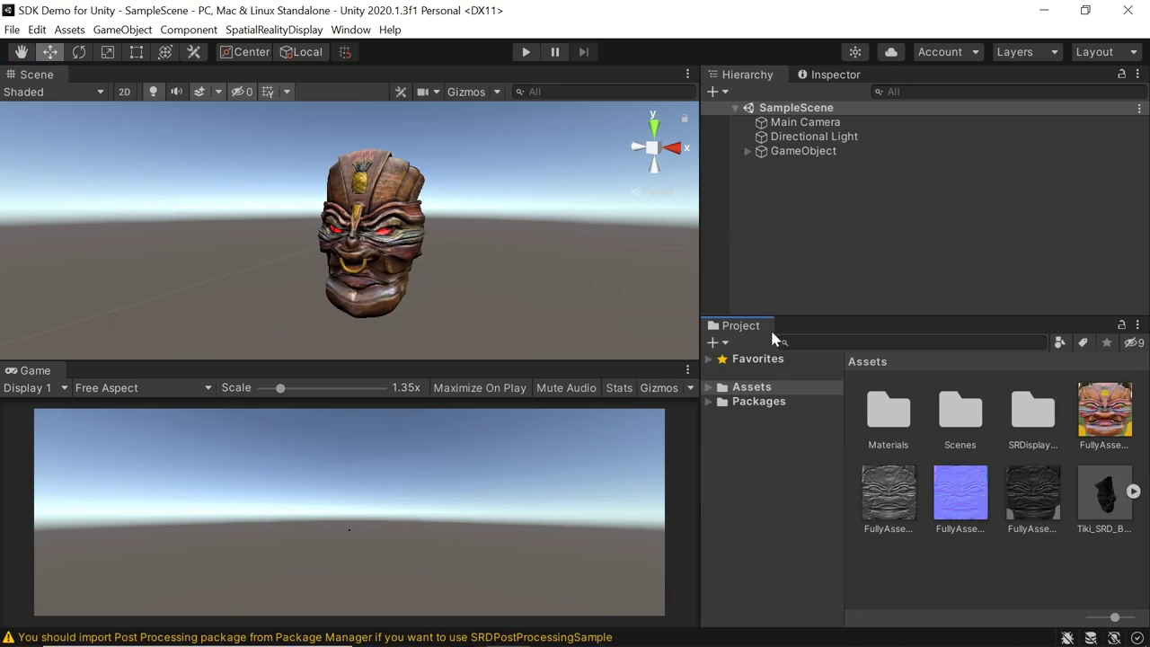
click(710, 387)
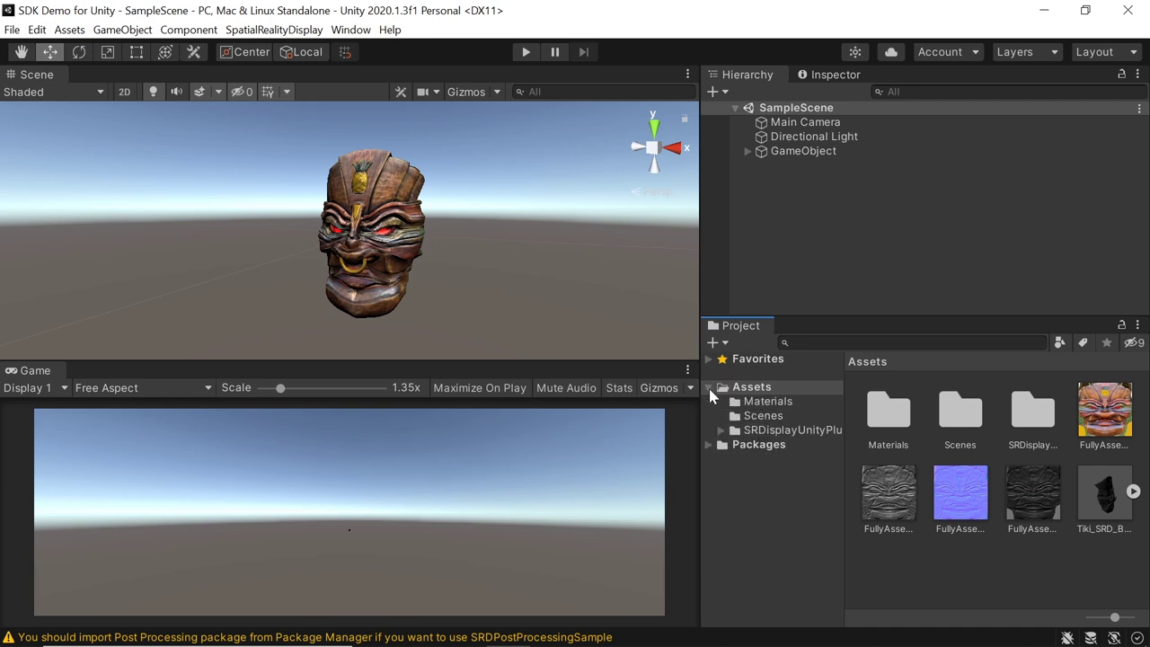
click(755, 431)
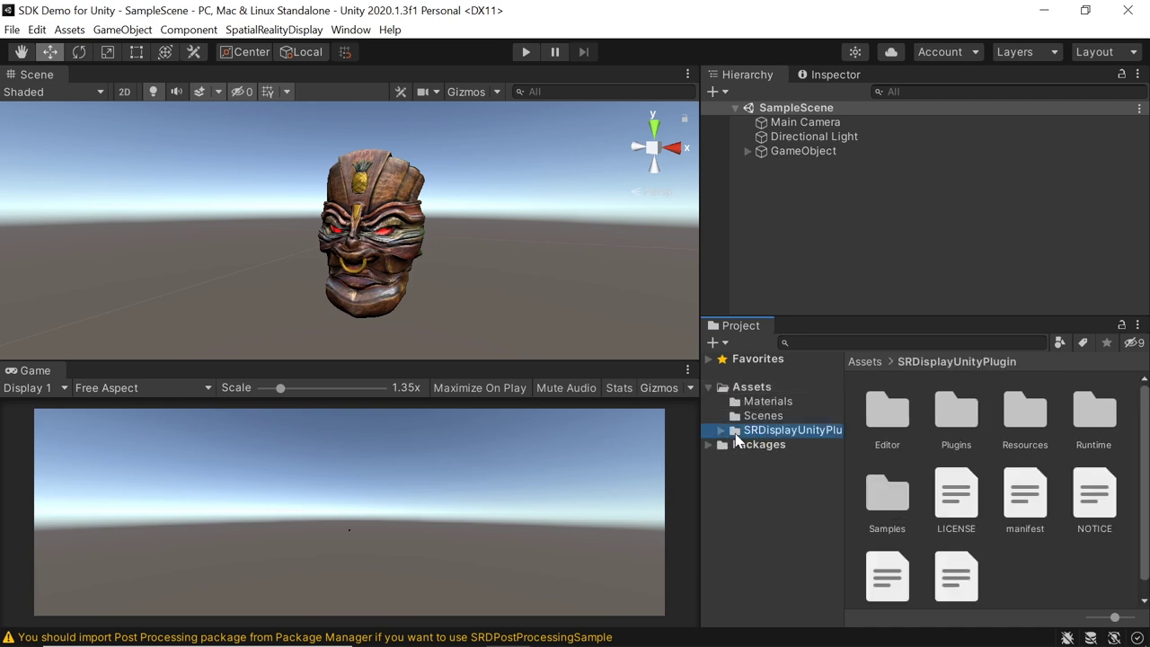
click(721, 431)
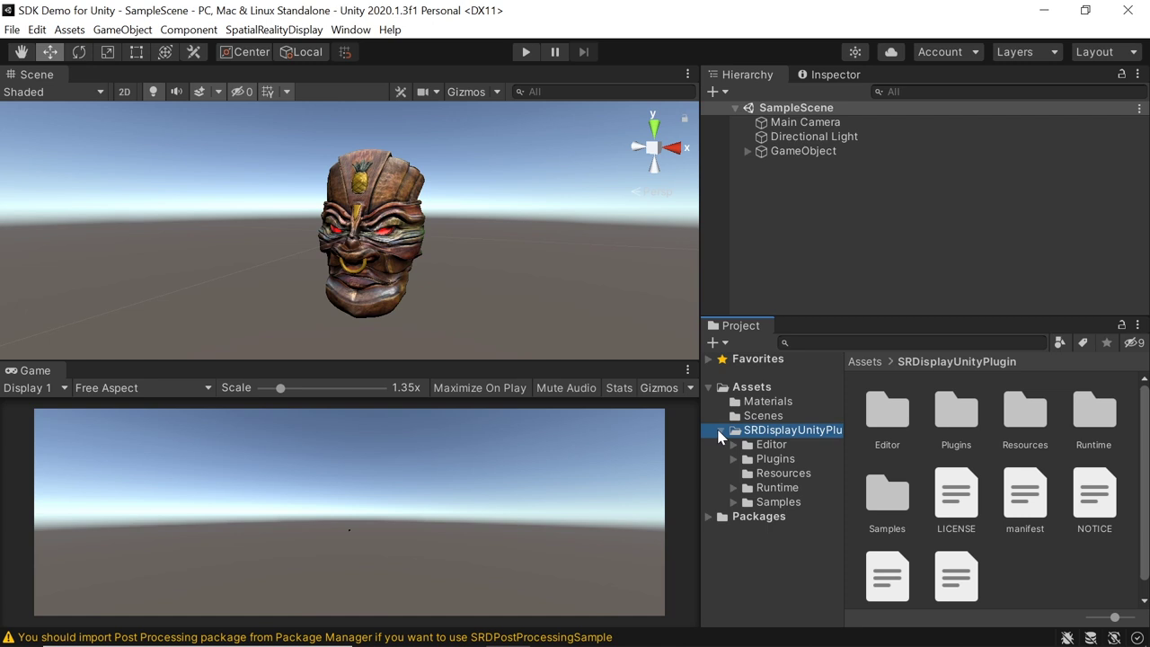
click(779, 502)
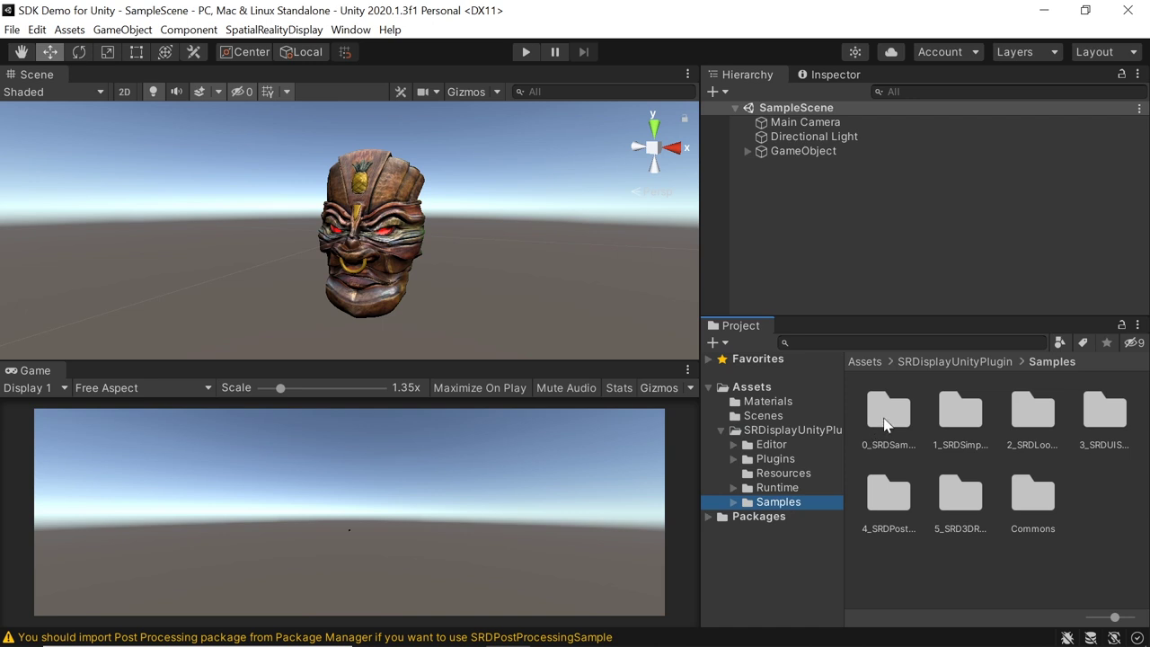
click(946, 417)
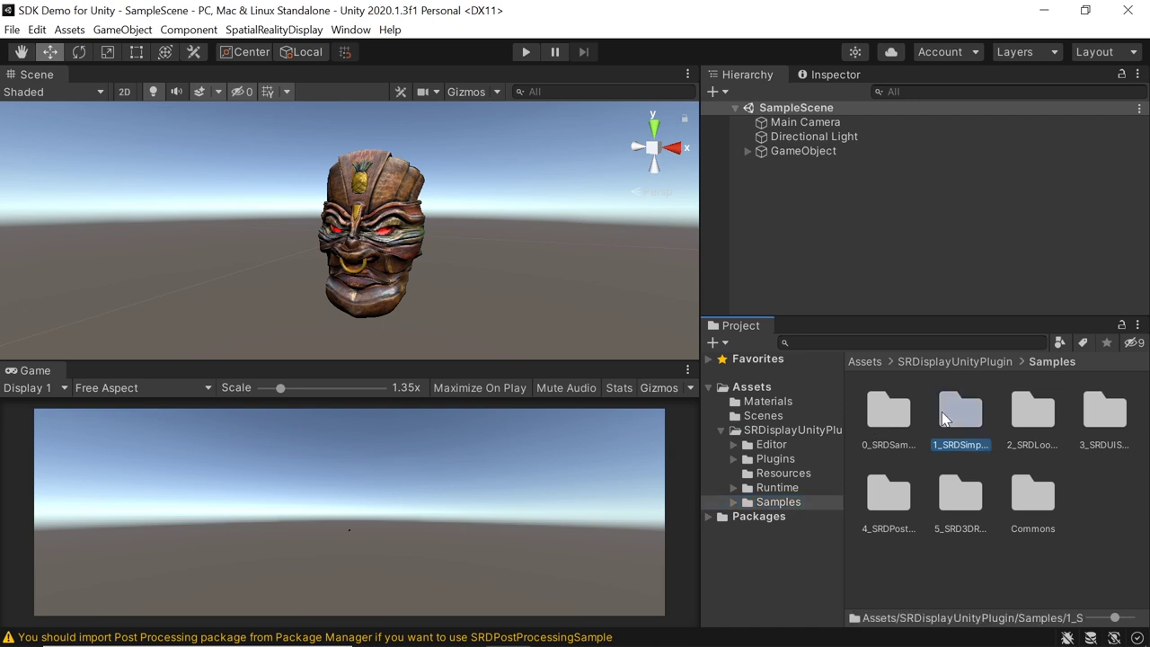
double_click(894, 417)
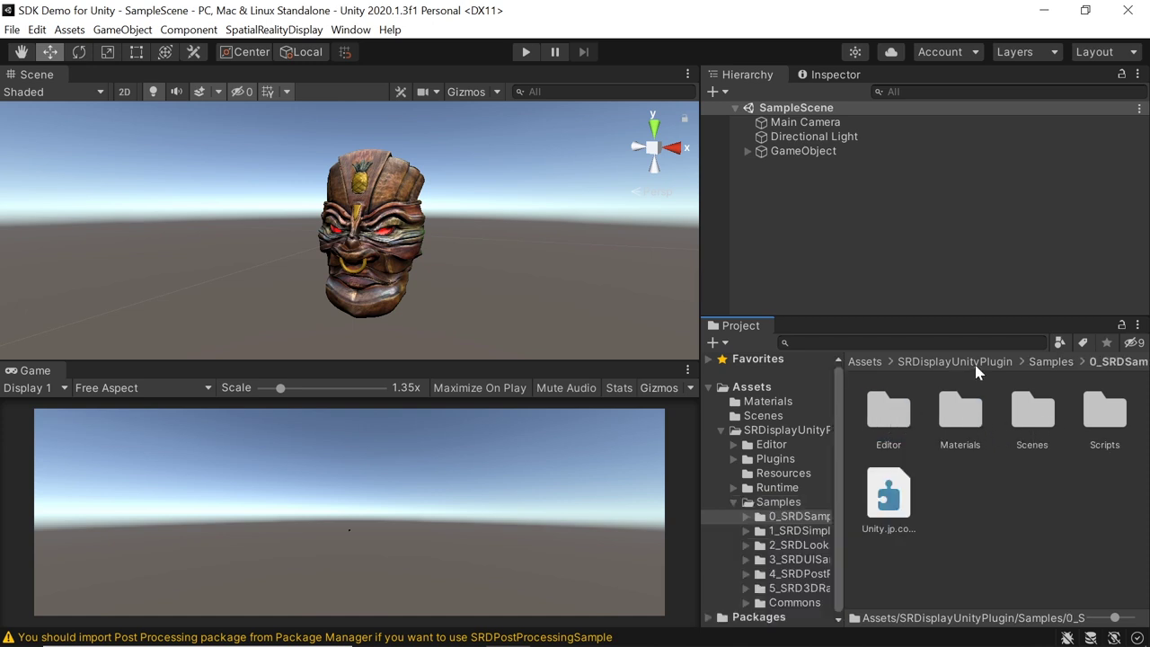
click(1041, 362)
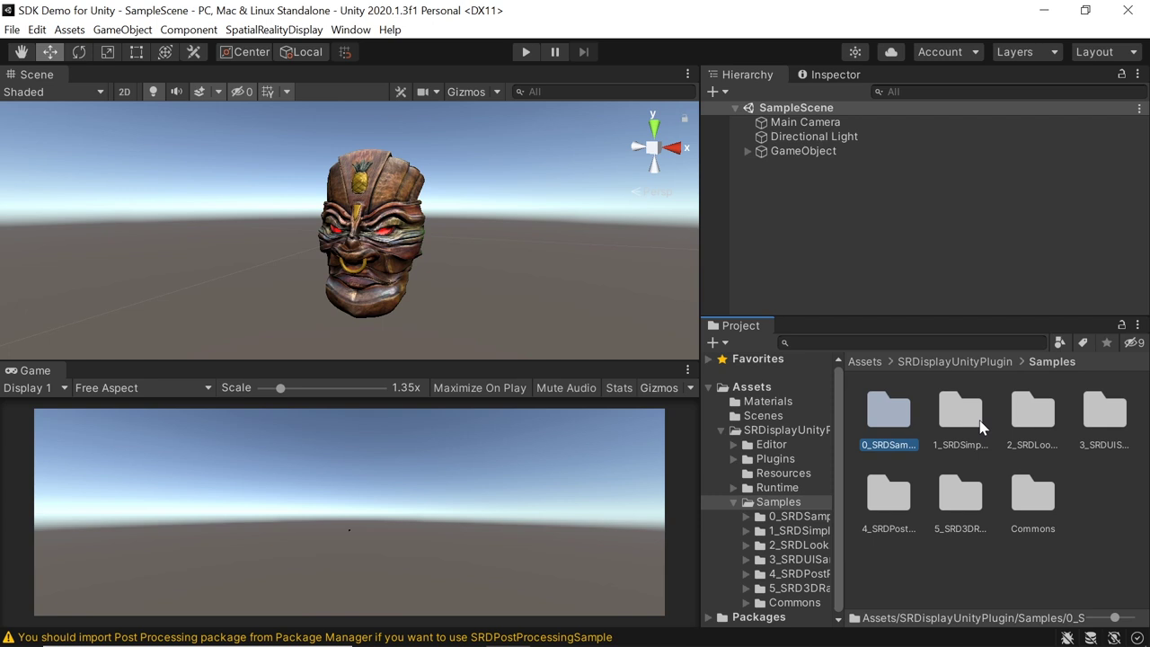
click(866, 362)
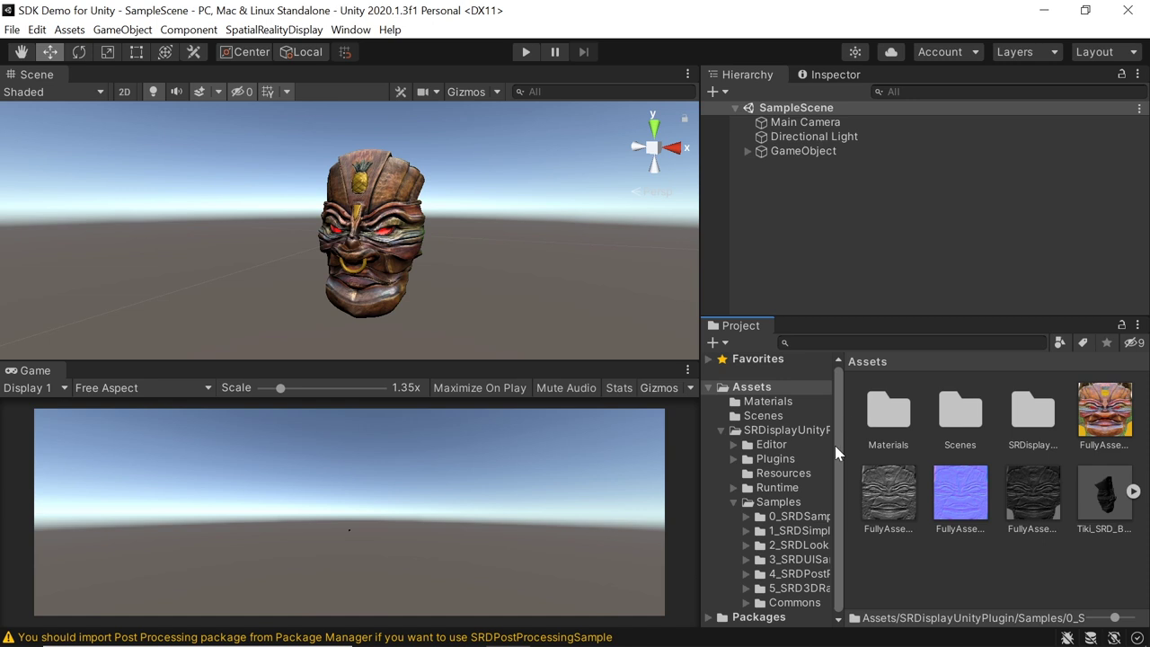
Open Runtime > Prefabs and drag the SRDisplayManager prefab into the scene.
click(787, 489)
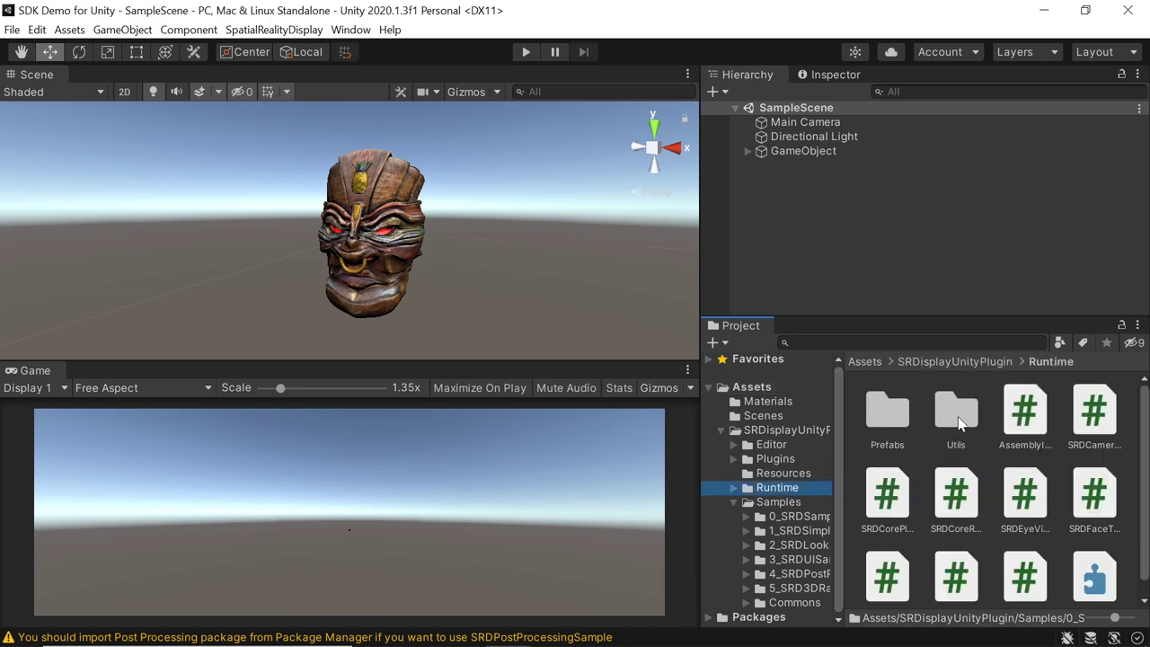
double_click(890, 415)
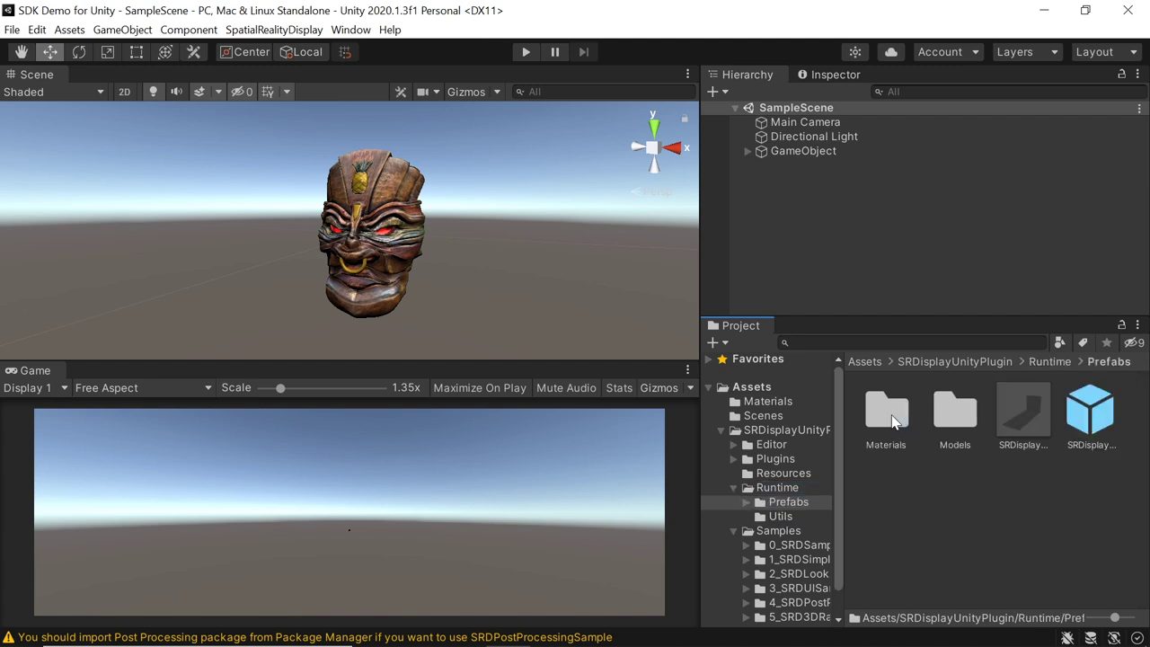
click(1088, 437)
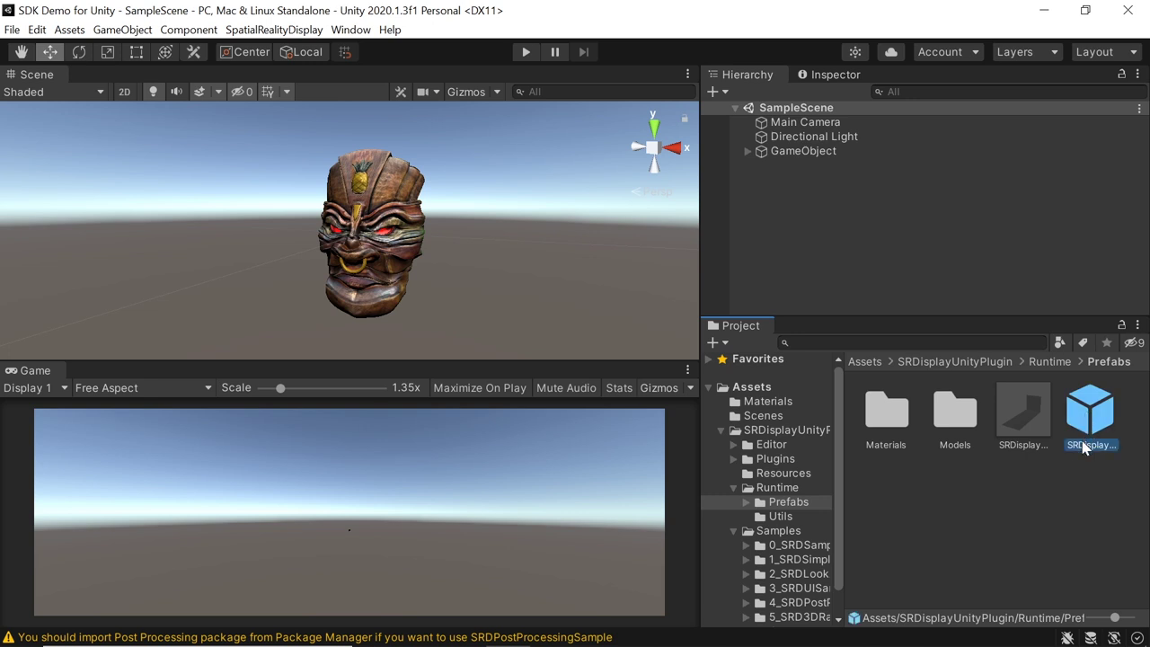
click(1085, 445)
drag(1094, 422, 831, 223)
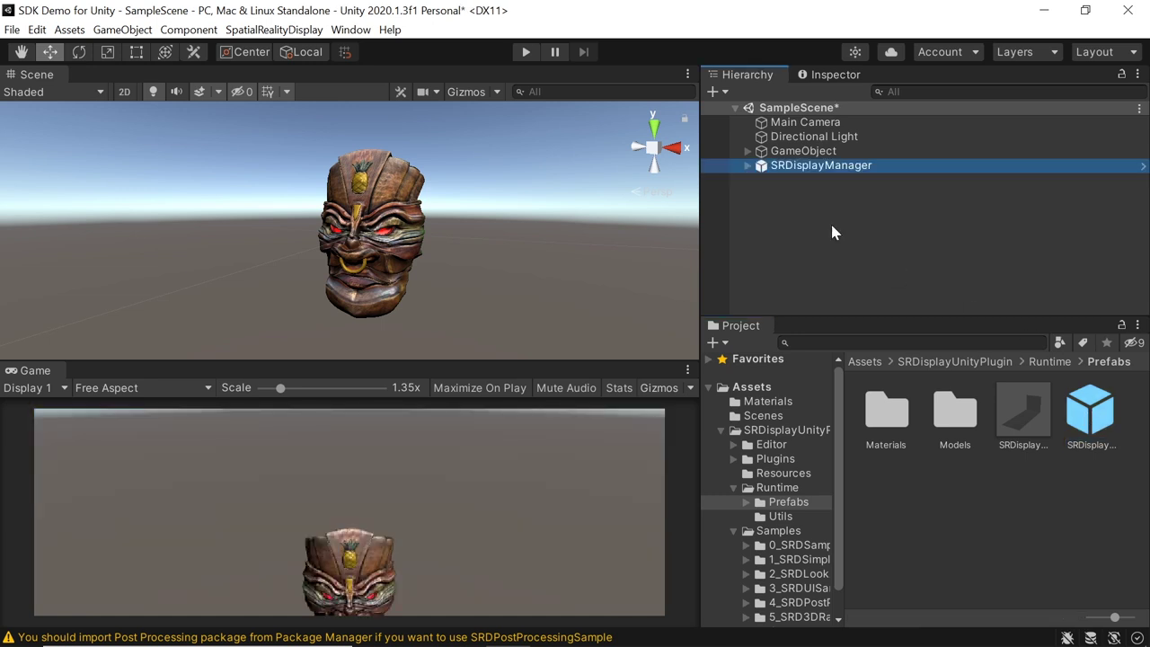
Toggle scene gizmos and orbit around the tiki head and SRDisplayManager to inspect them.
click(468, 92)
scroll(504, 227, up, 2)
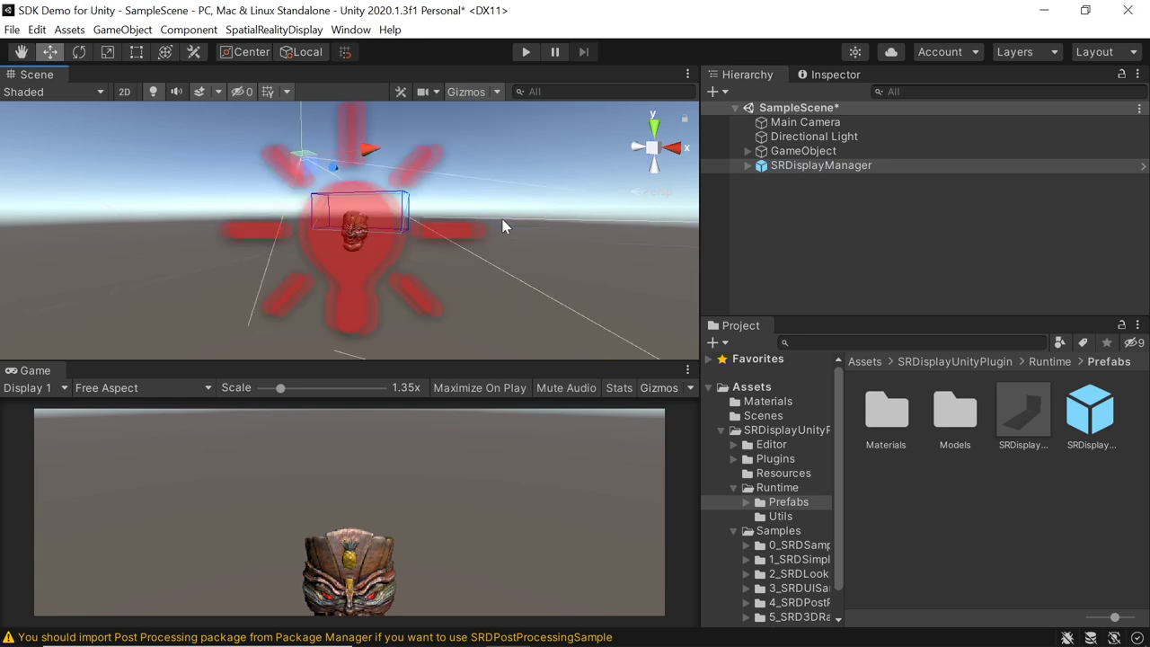
scroll(503, 227, down, 2)
alt+drag(506, 222, 450, 259)
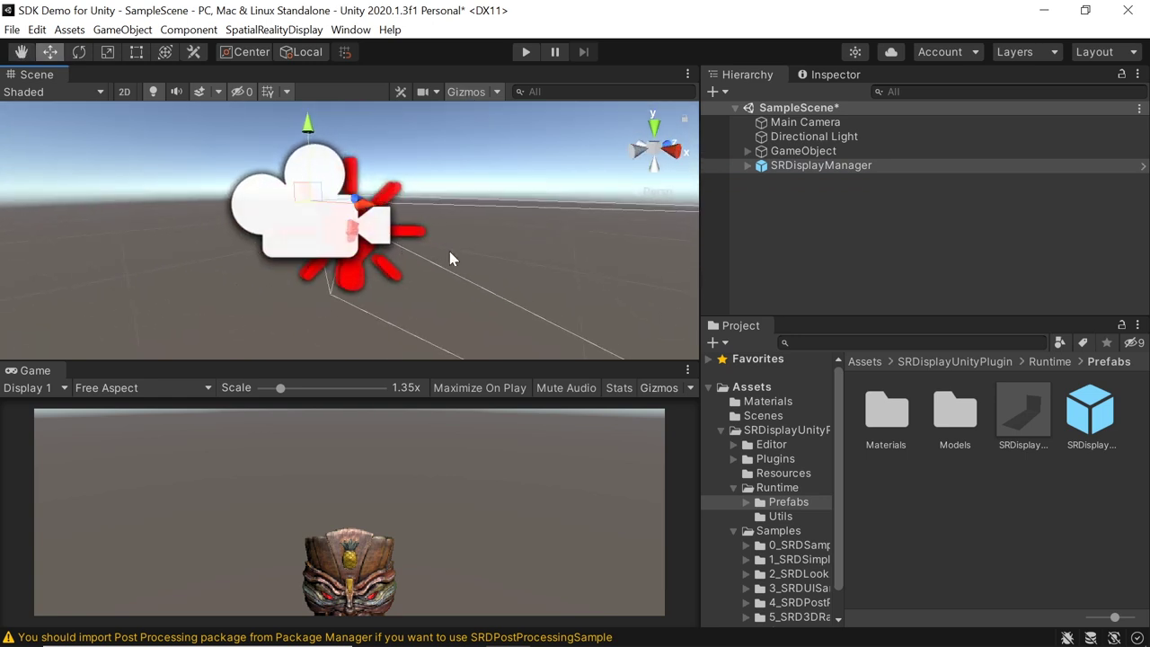
click(769, 153)
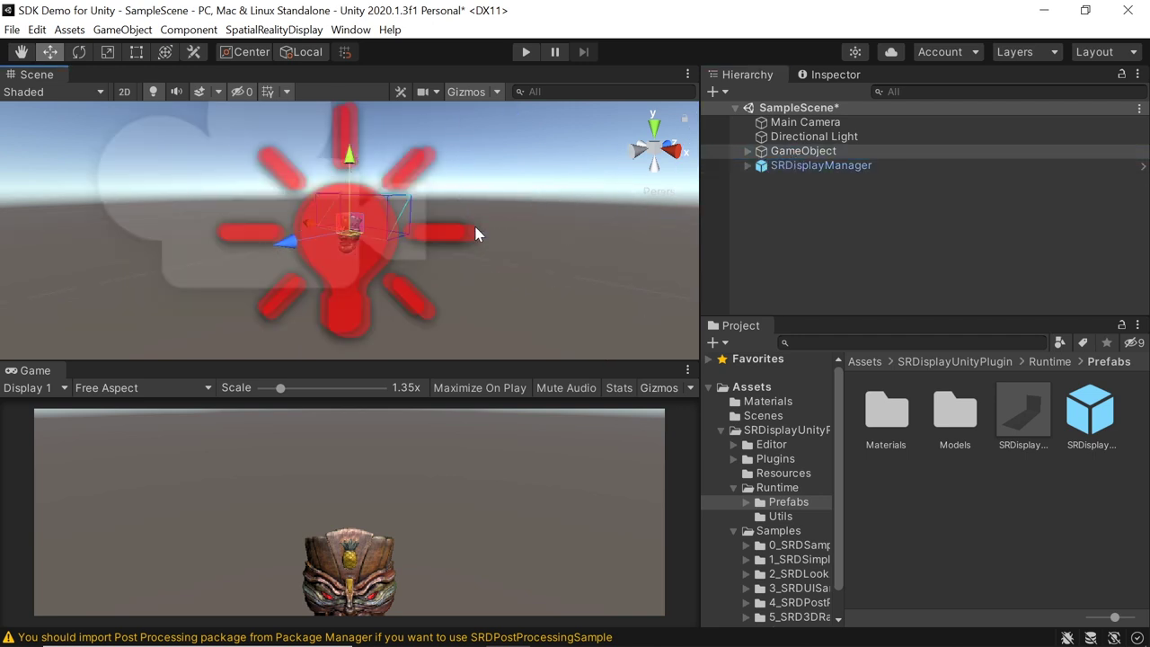
alt+drag(474, 226, 501, 309)
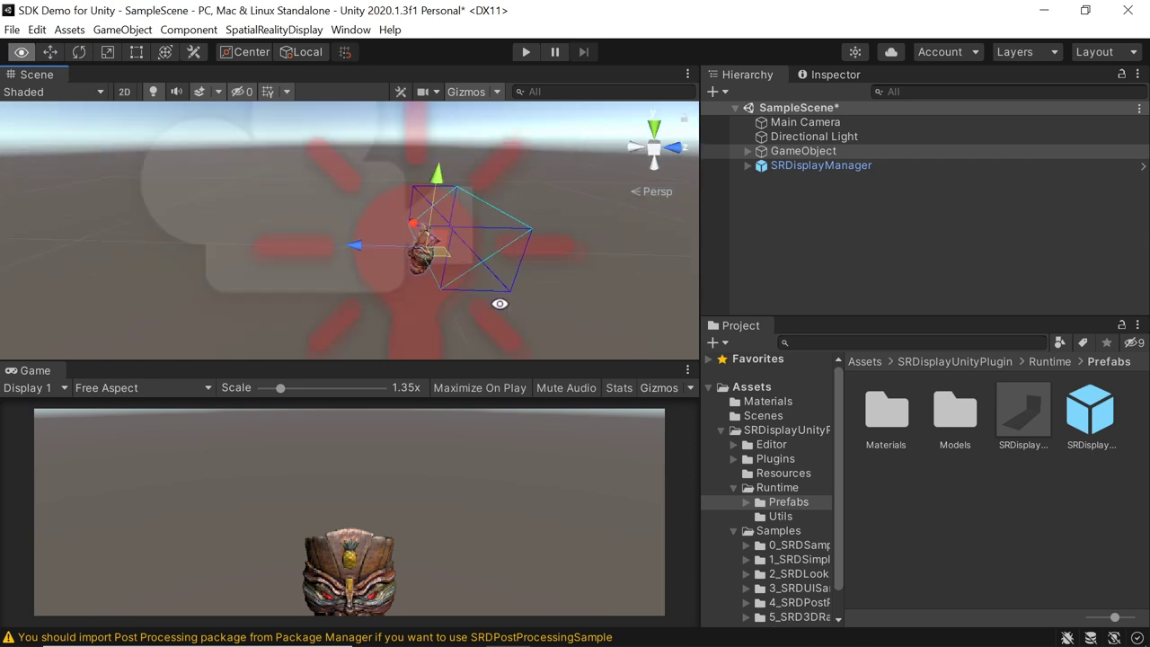
click(466, 91)
mouse_move(359, 179)
alt+mouse_down()
mouse_move(141, 167)
mouse_move(85, 142)
mouse_move(362, 189)
alt+mouse_up()
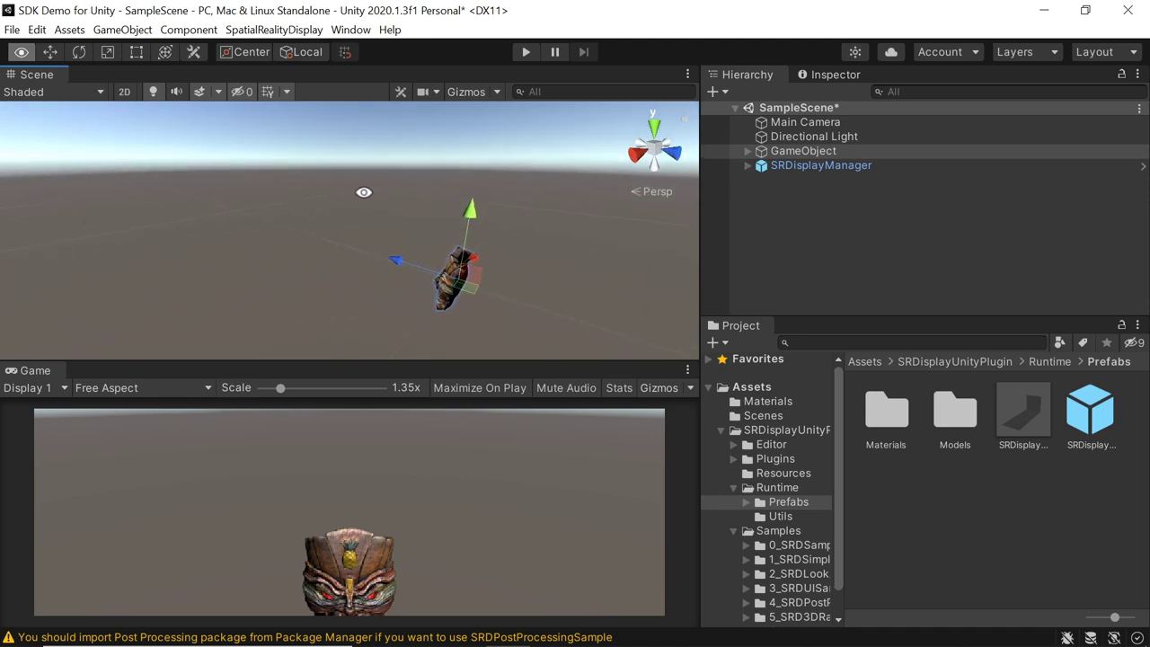
click(830, 167)
alt+drag(490, 225, 461, 270)
Expand SRDisplayManager's anchors and preview the LeftEyeCamera and RightEyeCamera.
click(749, 166)
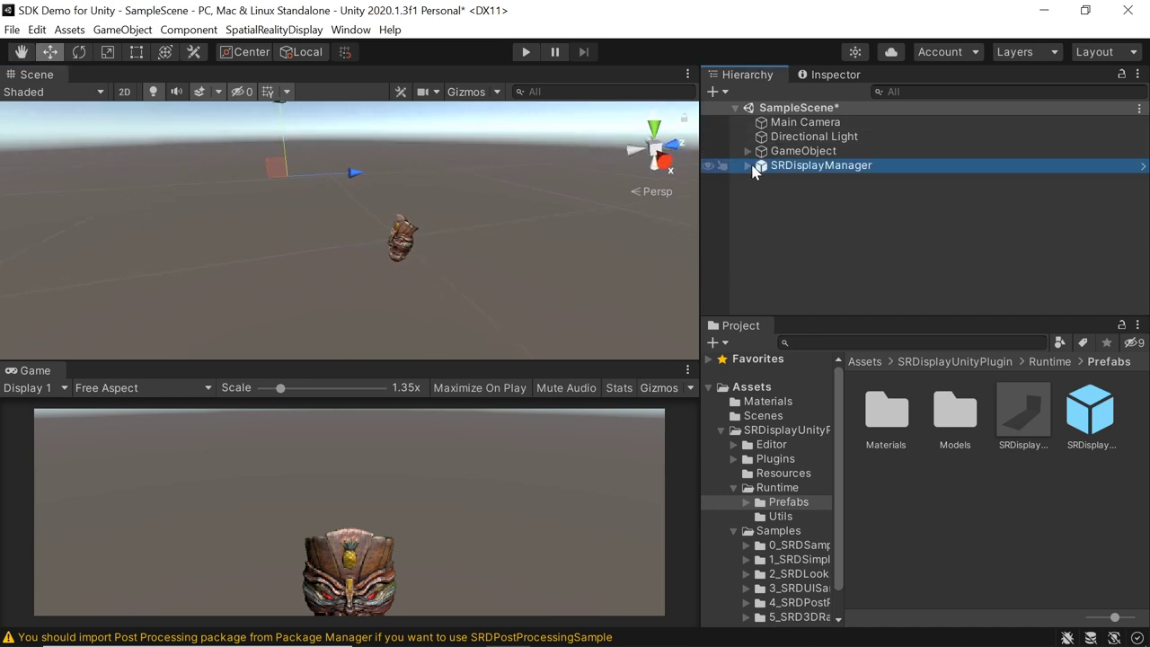
click(761, 181)
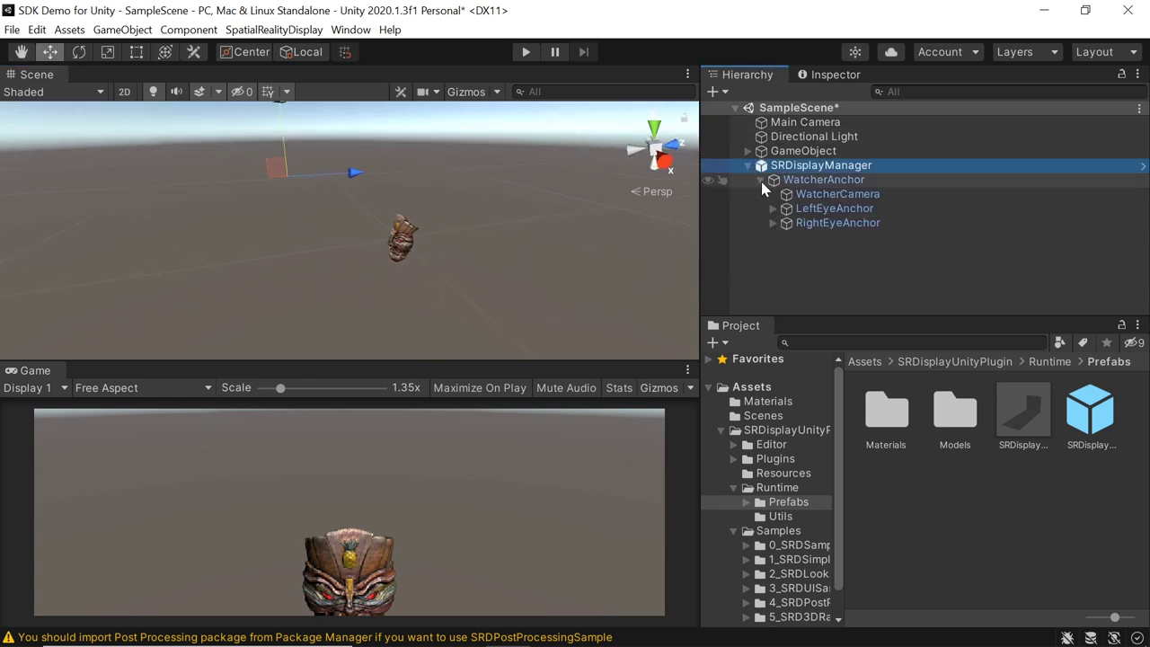
click(821, 224)
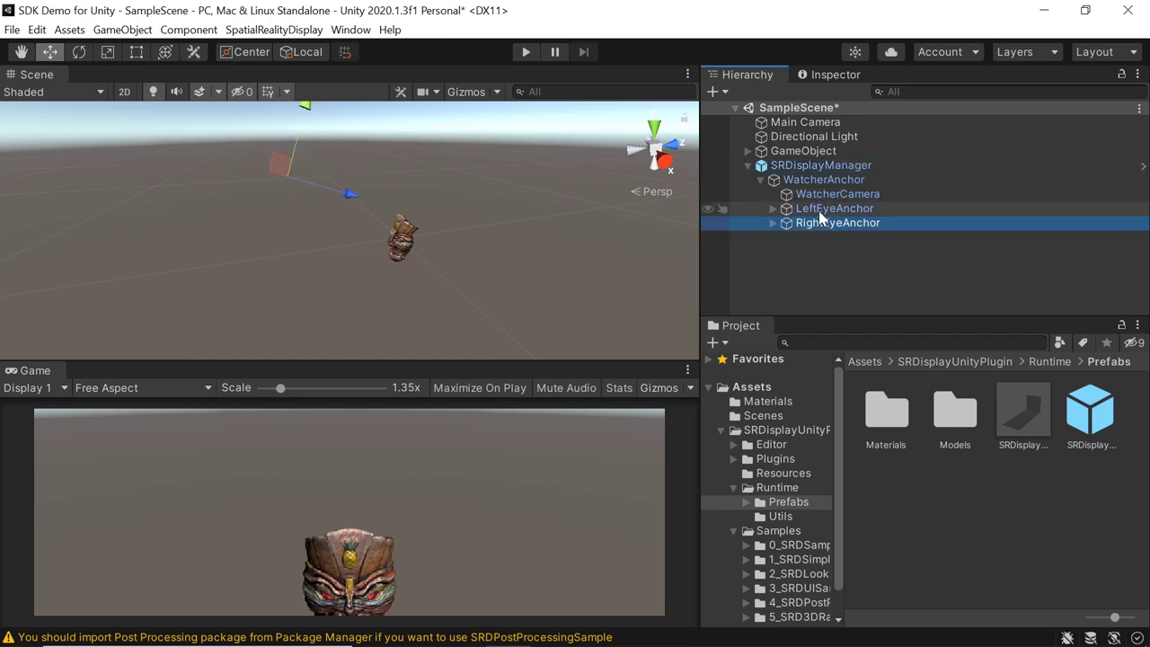
click(803, 212)
click(772, 209)
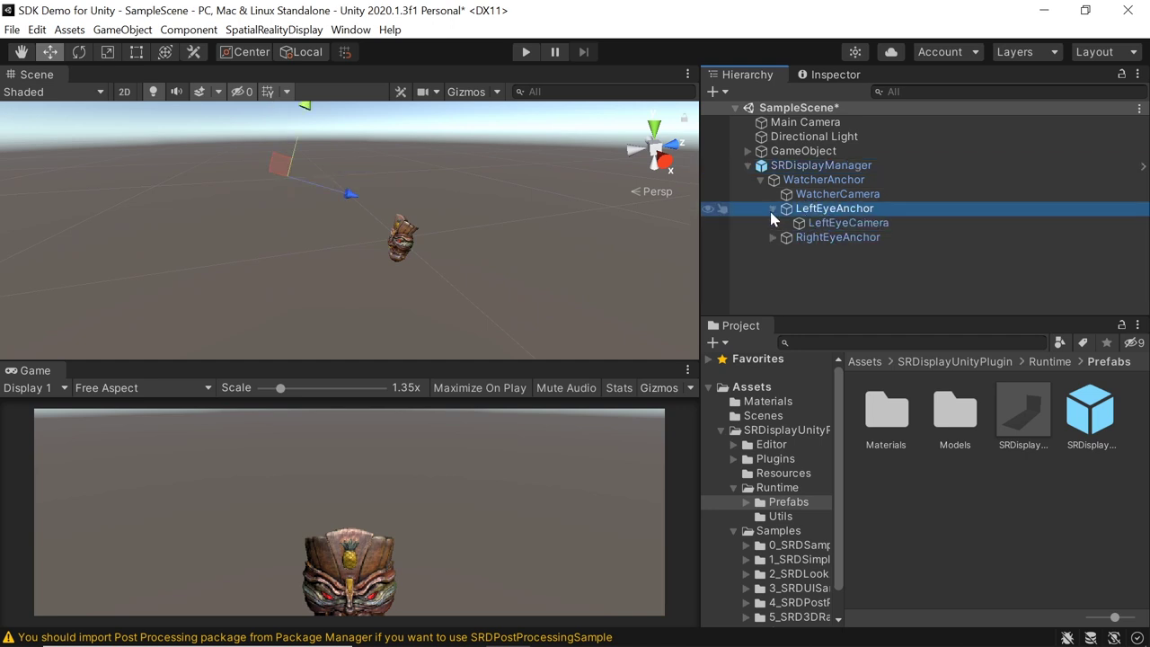
click(845, 224)
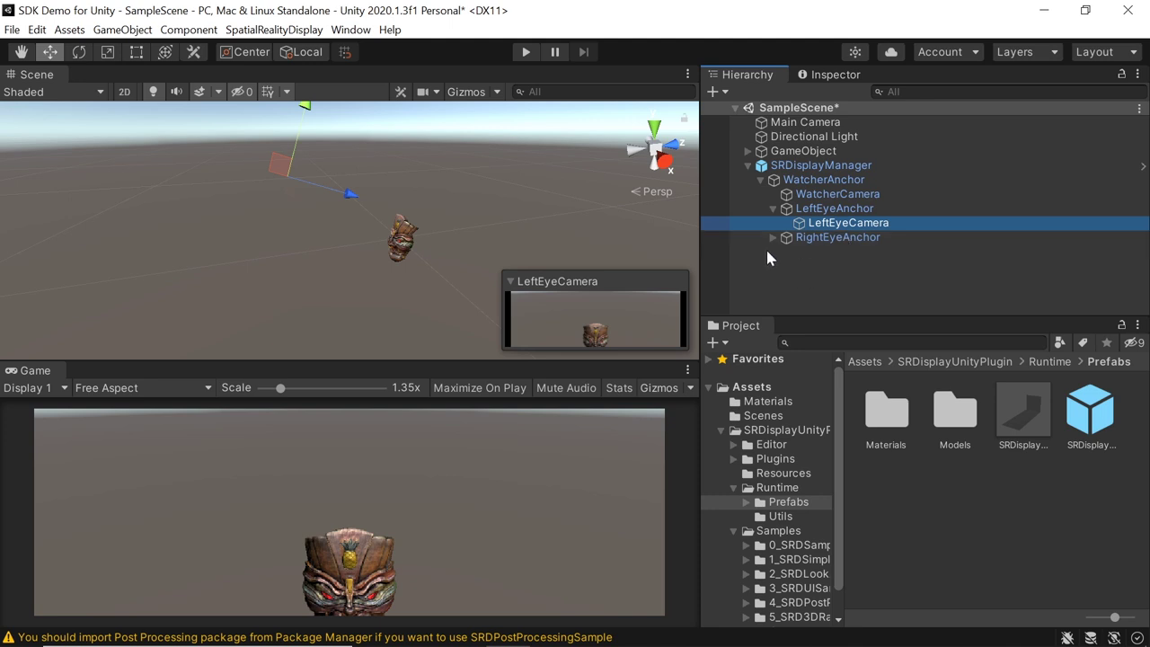
click(772, 238)
click(827, 254)
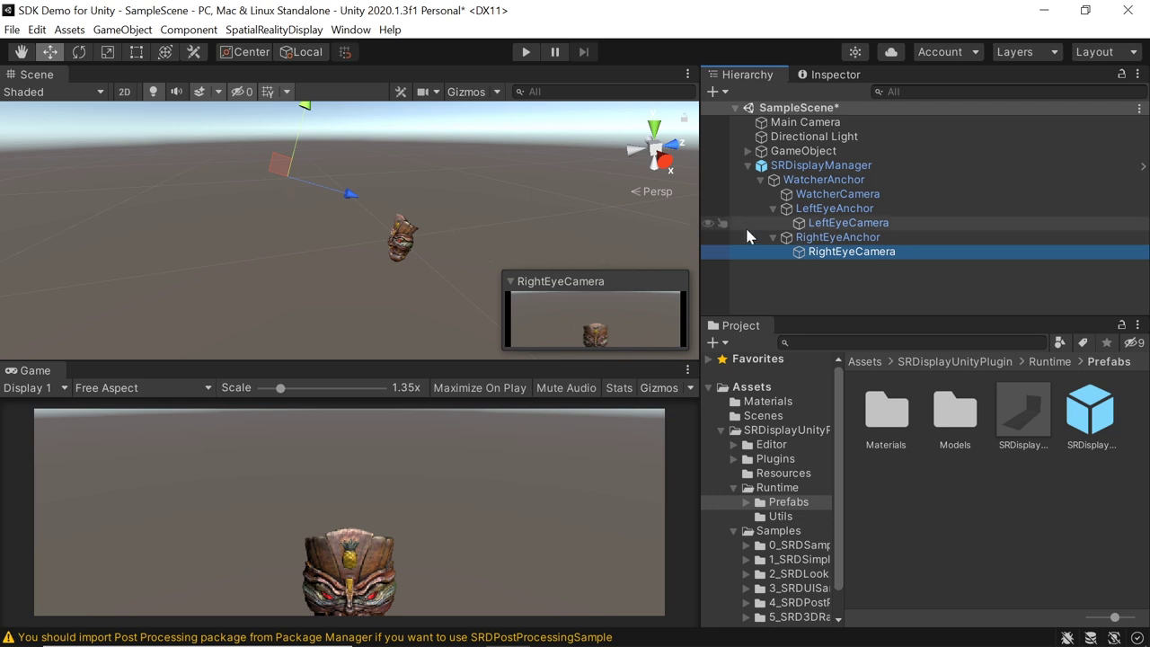
Collapse SRDisplayManager and drag the SRDisplayBox prefab into the scene.
click(749, 166)
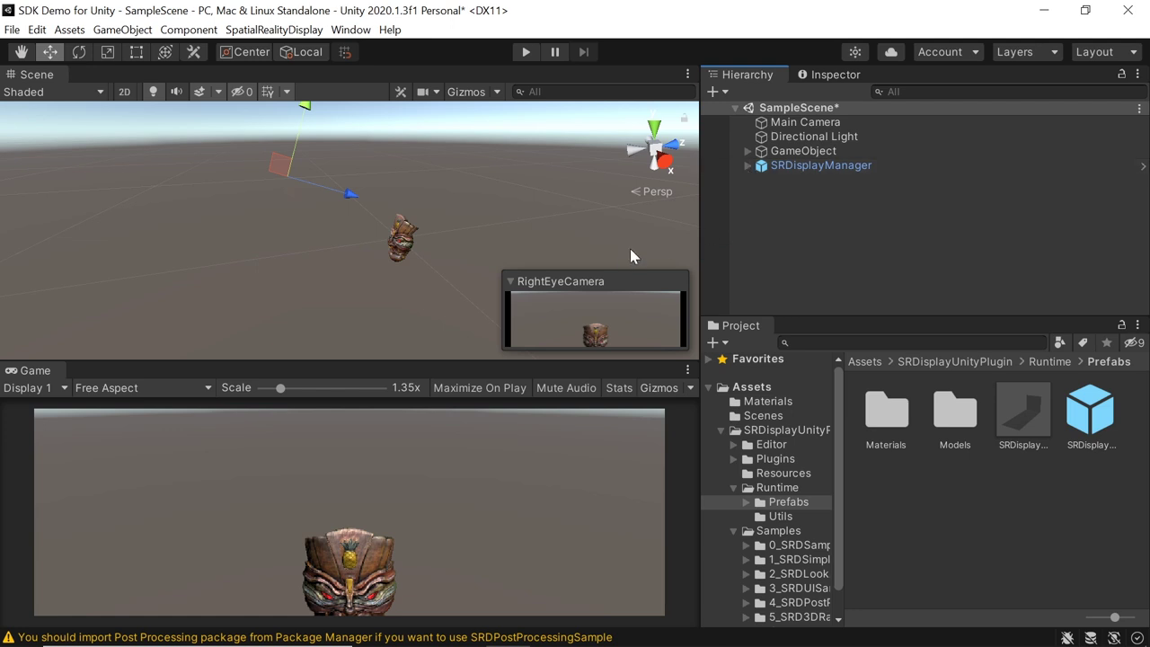
click(1031, 430)
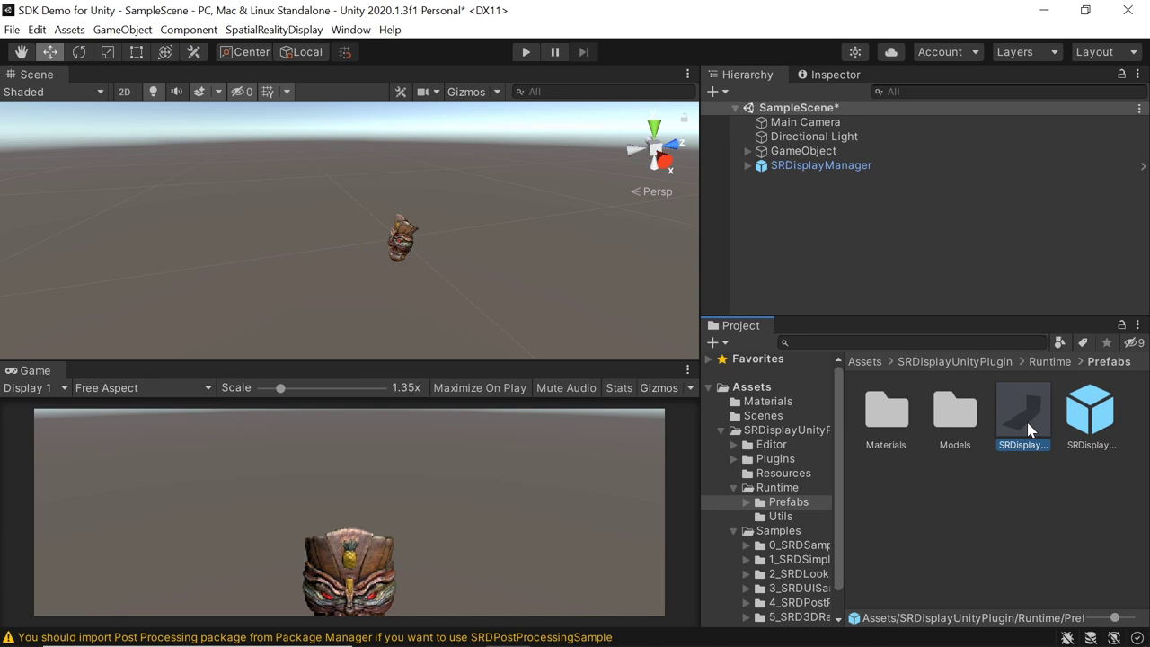
drag(1031, 429, 883, 256)
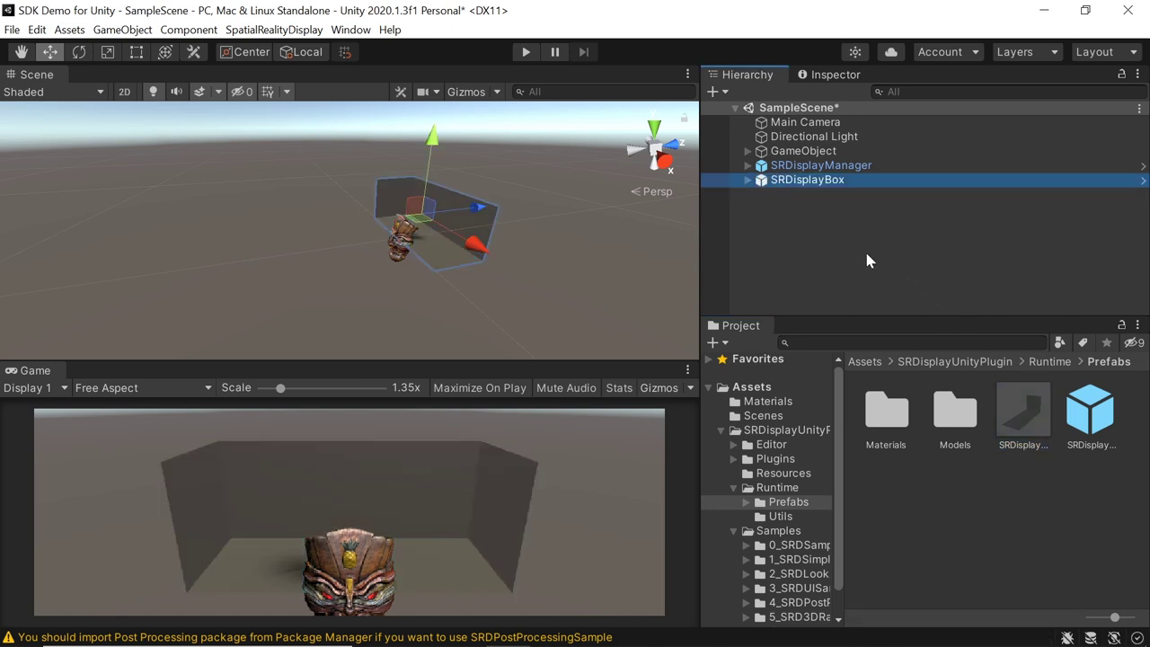
Orbit, pan and zoom the Scene view to frame the SRDisplayBox around the tiki head.
alt+drag(441, 279, 547, 264)
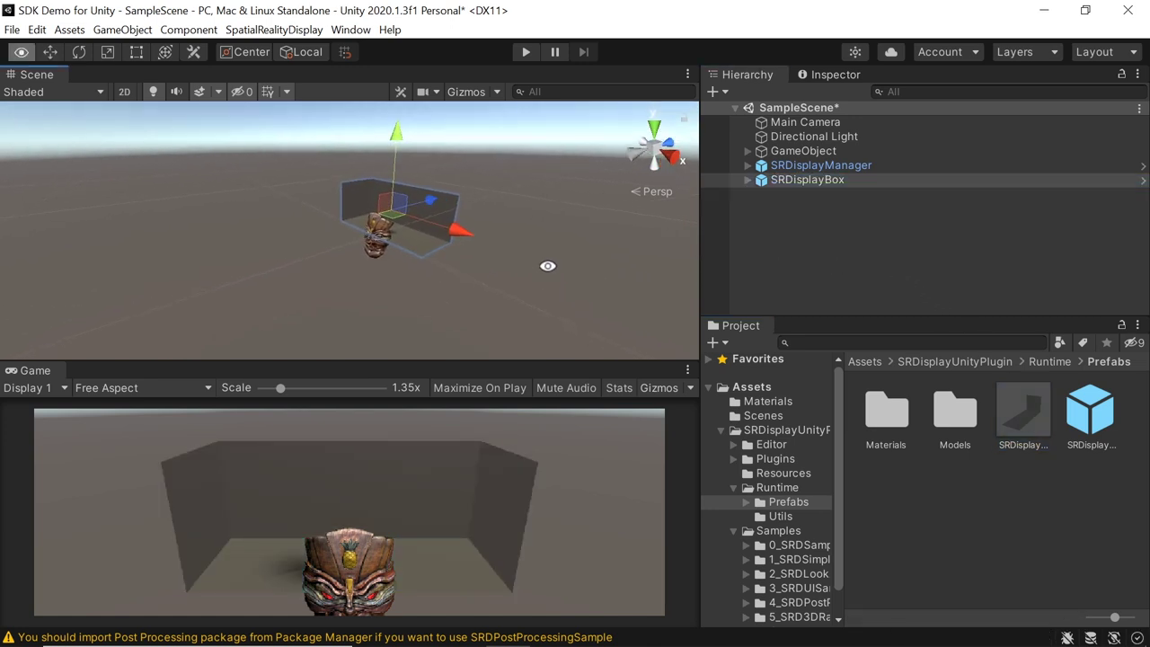
key(w)
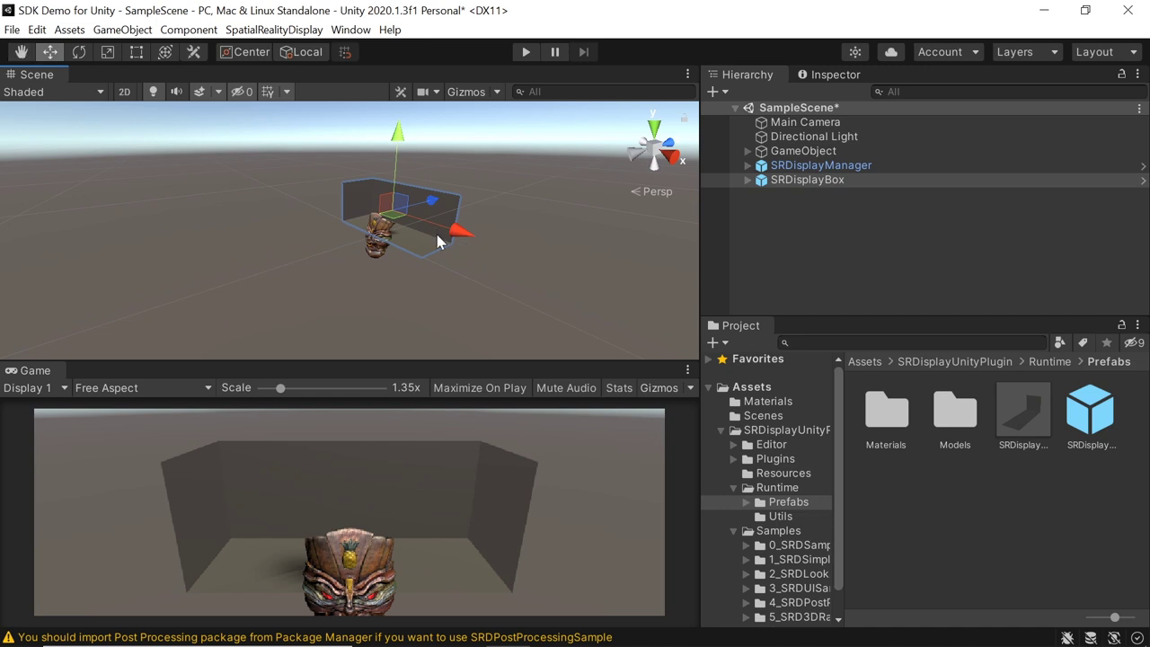
key(alt)
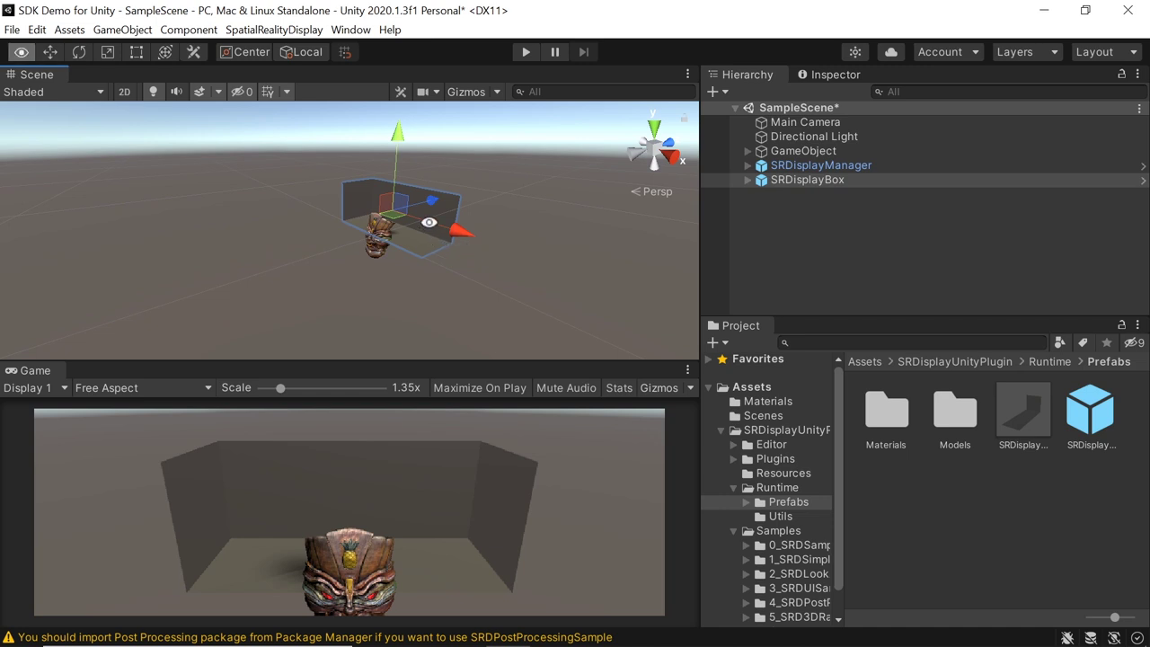
alt+right_drag(430, 221, 592, 221)
scroll(575, 231, down, 3)
key(alt)
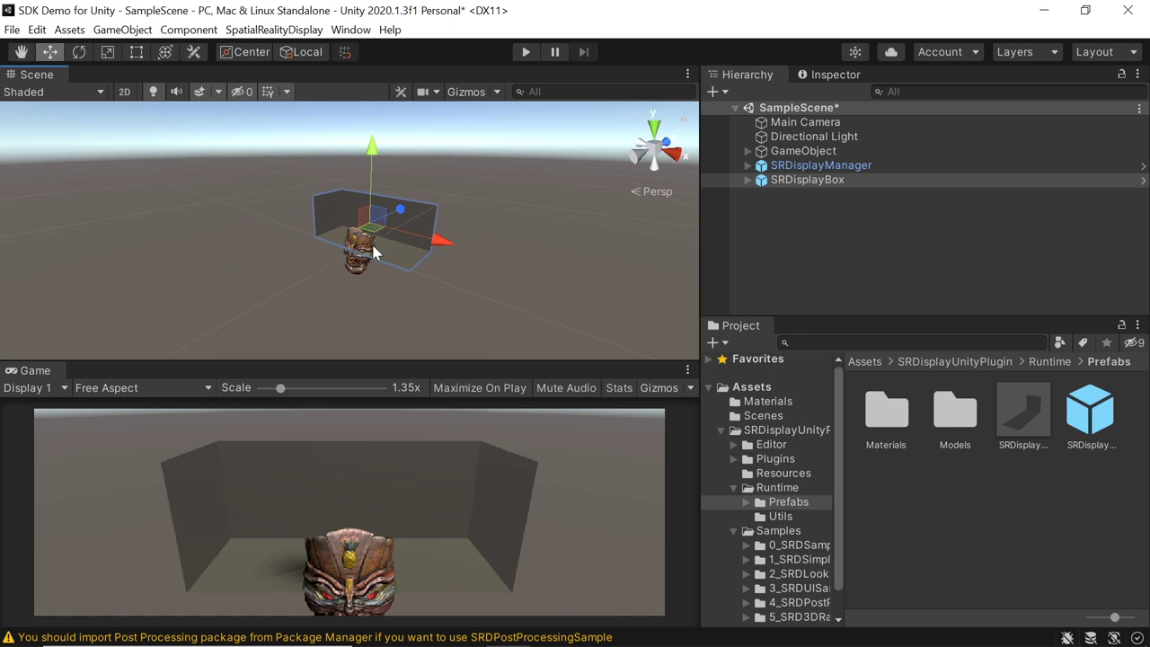
key(alt)
middle_drag(388, 238, 390, 238)
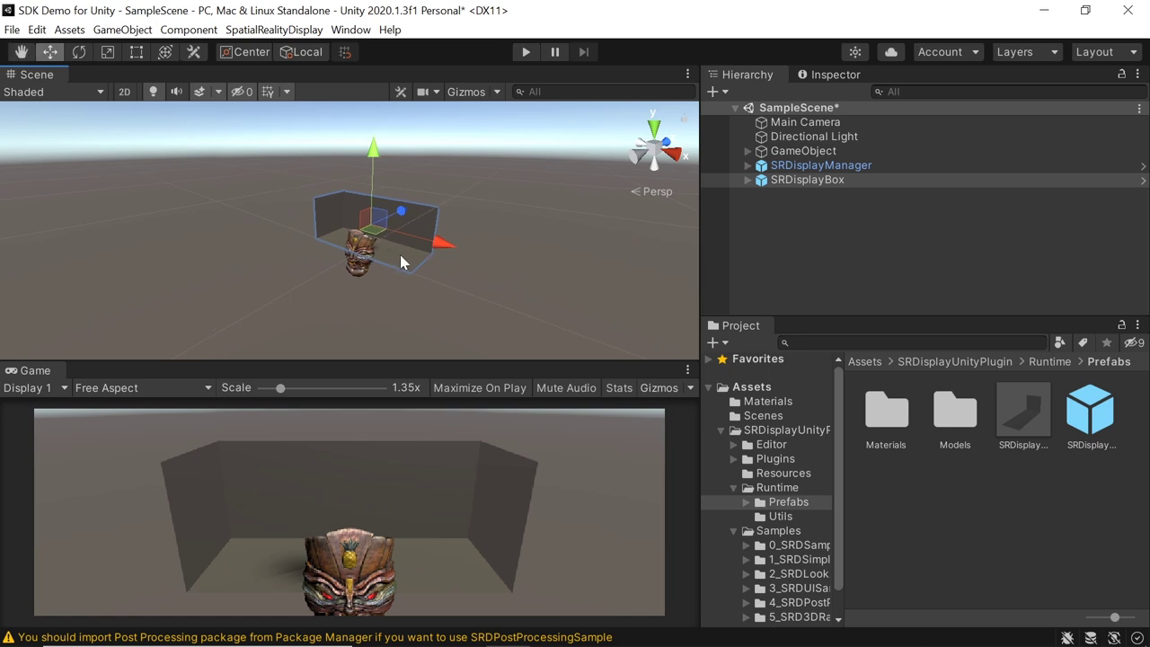
alt+right_drag(402, 261, 1114, 70)
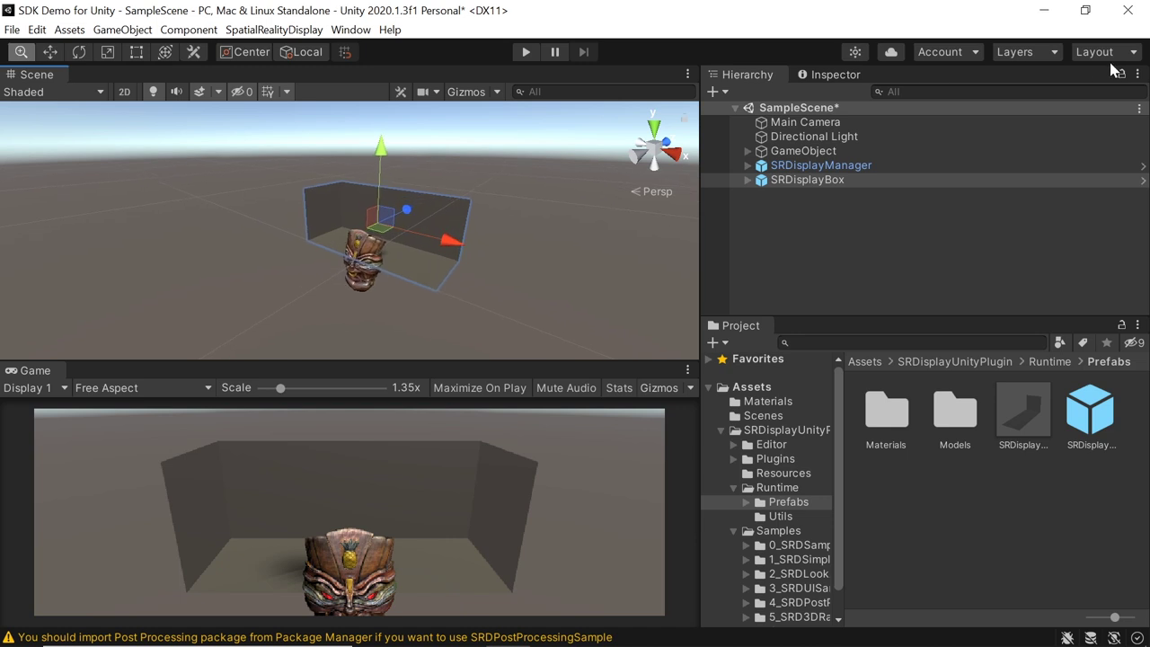
alt+drag(557, 209, 590, 192)
click(773, 121)
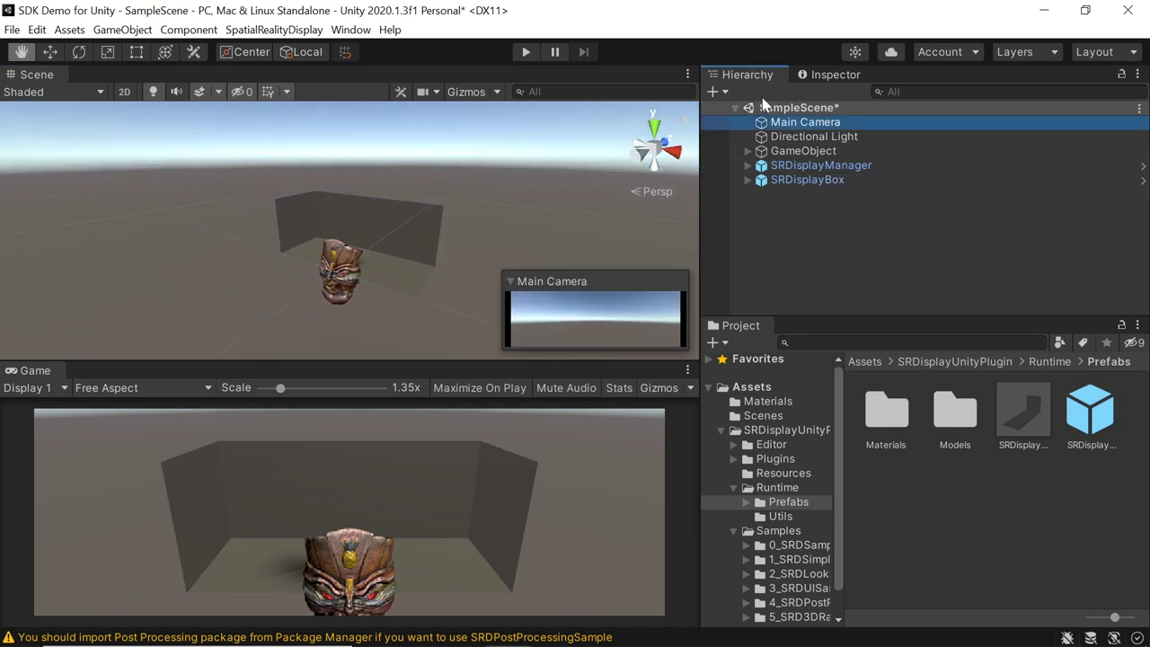
Frame the tiki head and push it back along the Z axis into the box.
alt+click(334, 215)
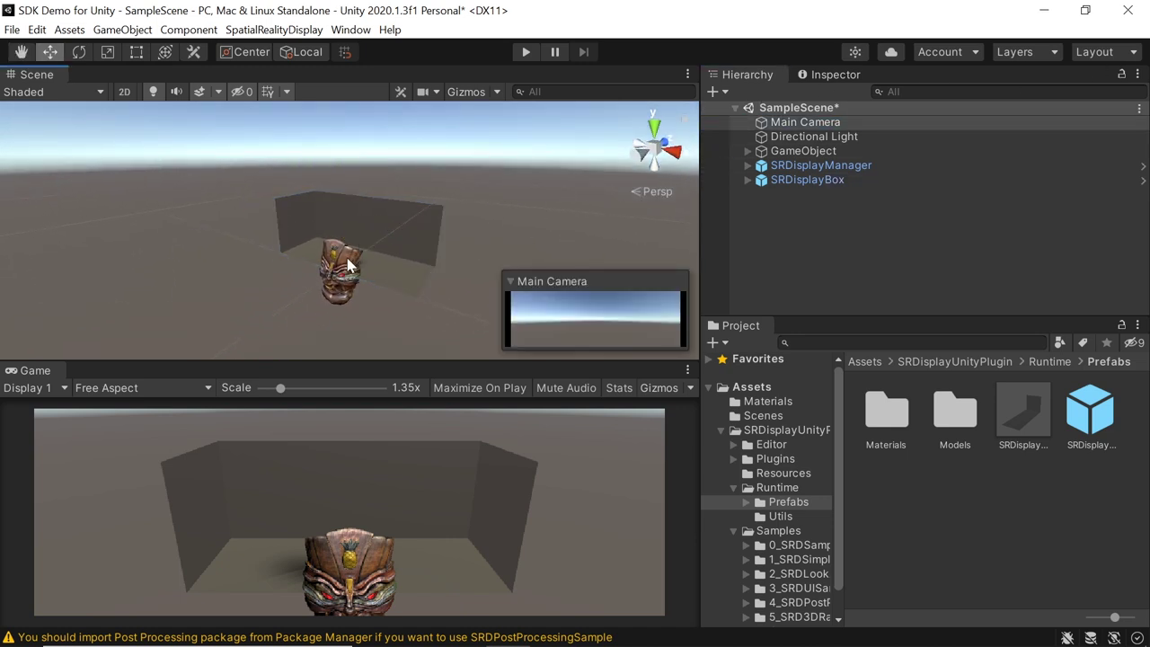
click(742, 153)
click(328, 292)
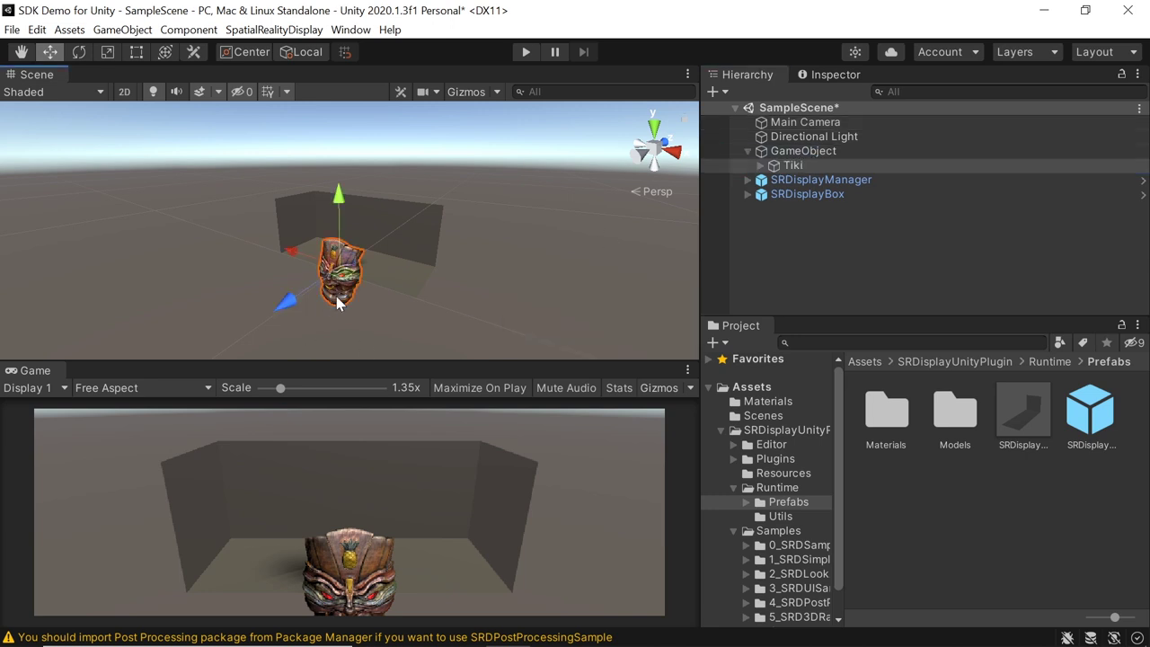
key(f)
alt+drag(495, 289, 346, 292)
click(827, 139)
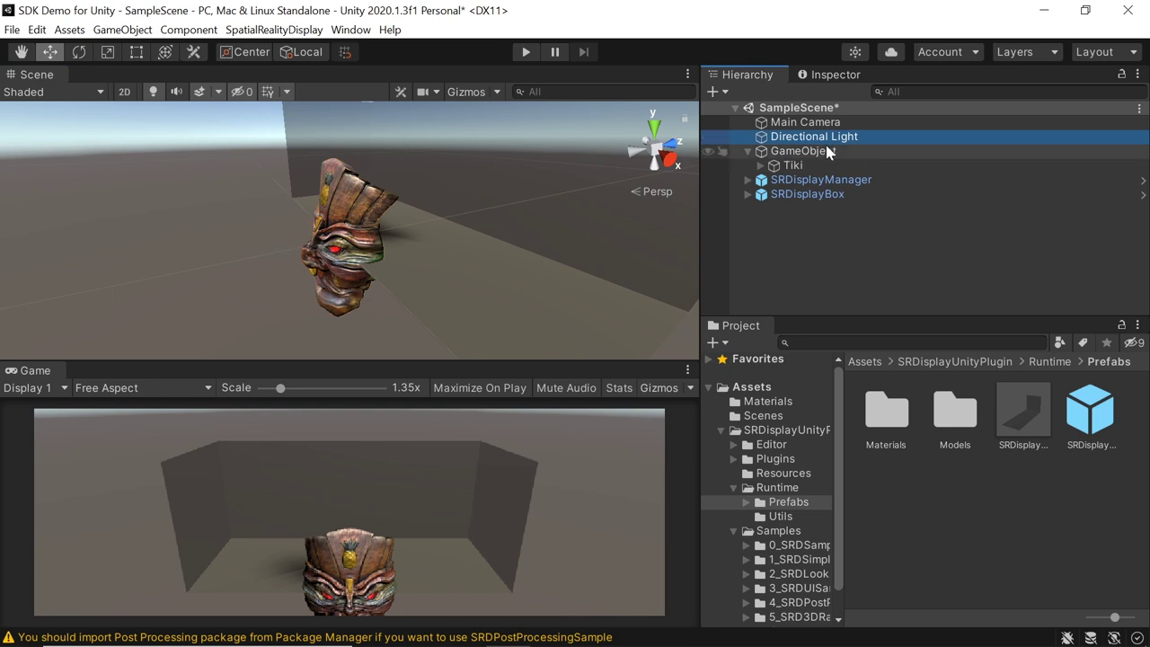
click(817, 151)
alt+drag(415, 288, 421, 132)
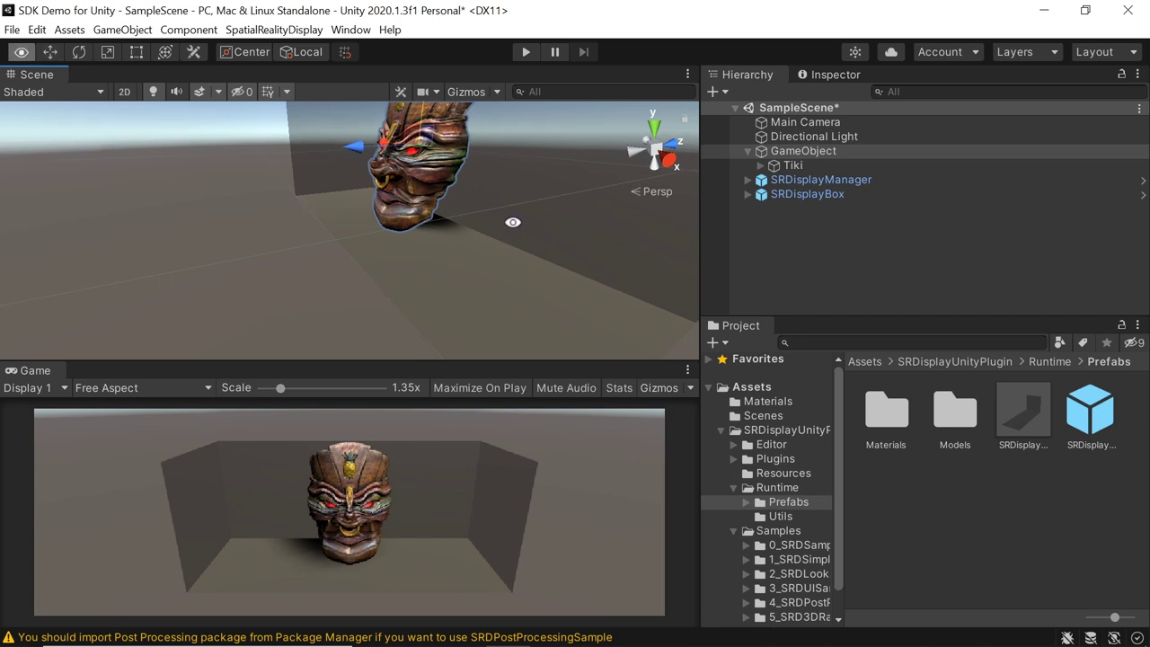
alt+drag(513, 223, 461, 192)
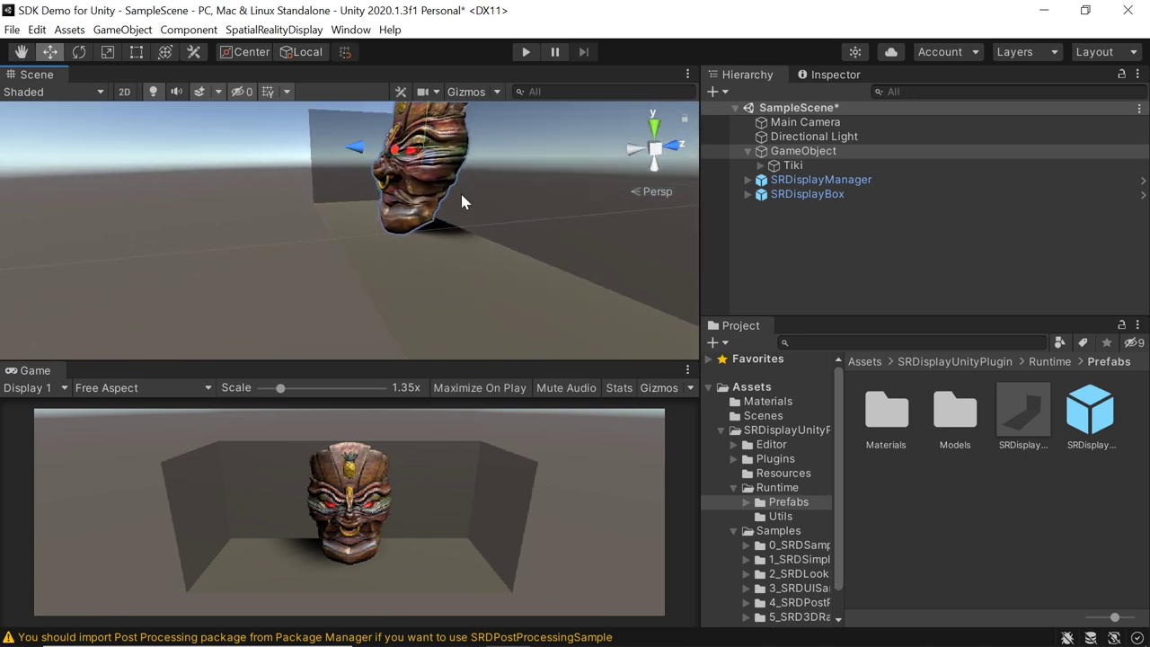
Scale the tiki head down to fit the box and orbit to view the box front.
key(e)
key(r)
drag(428, 153, 396, 160)
key(w)
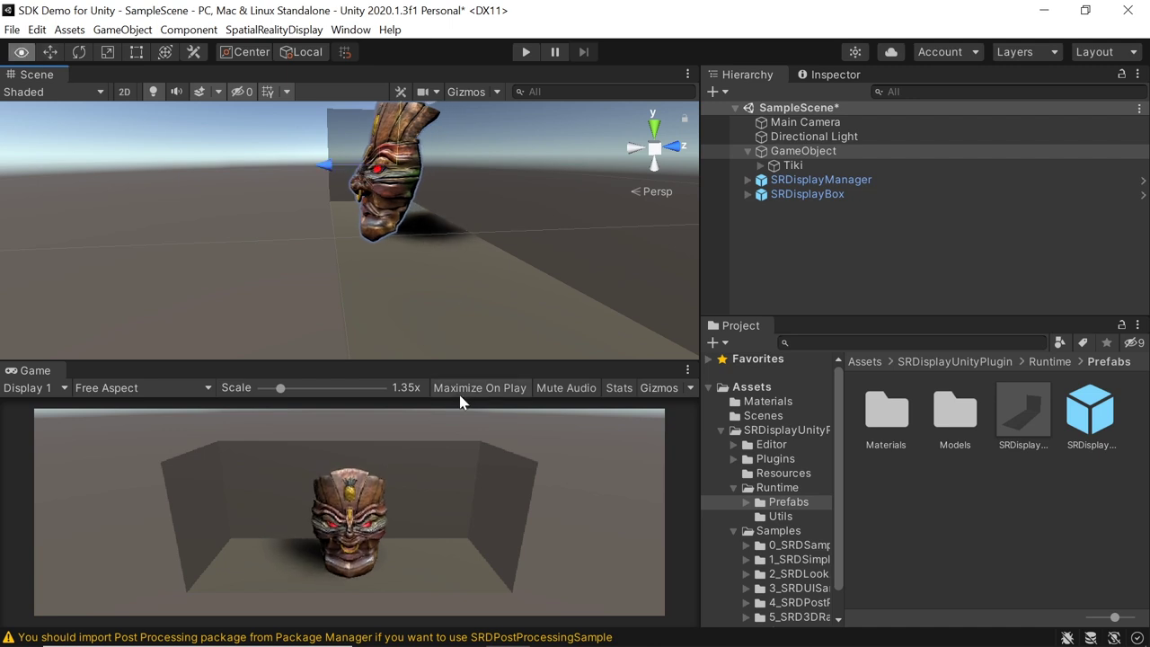
alt+drag(466, 261, 603, 236)
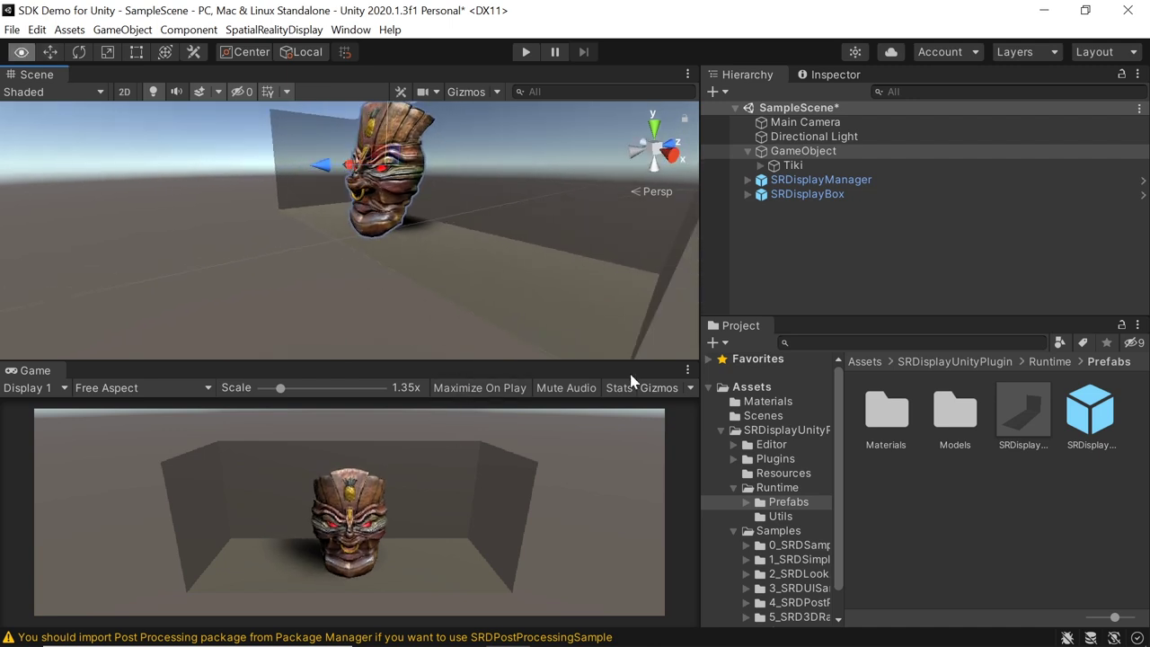
alt+drag(520, 203, 311, 272)
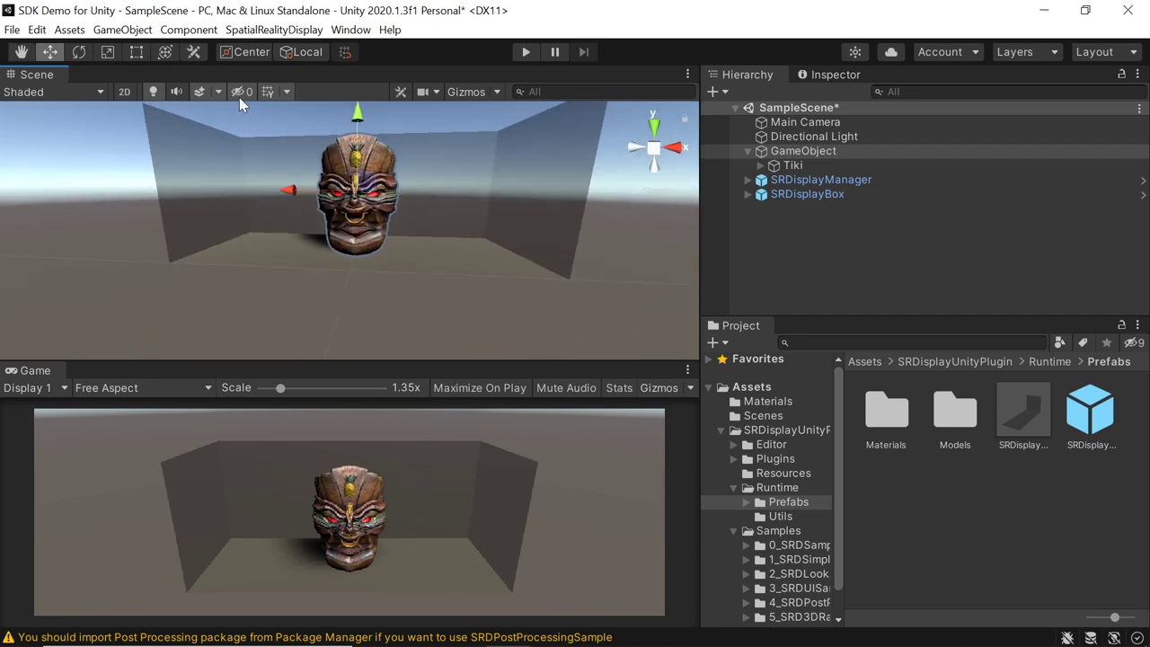
click(144, 30)
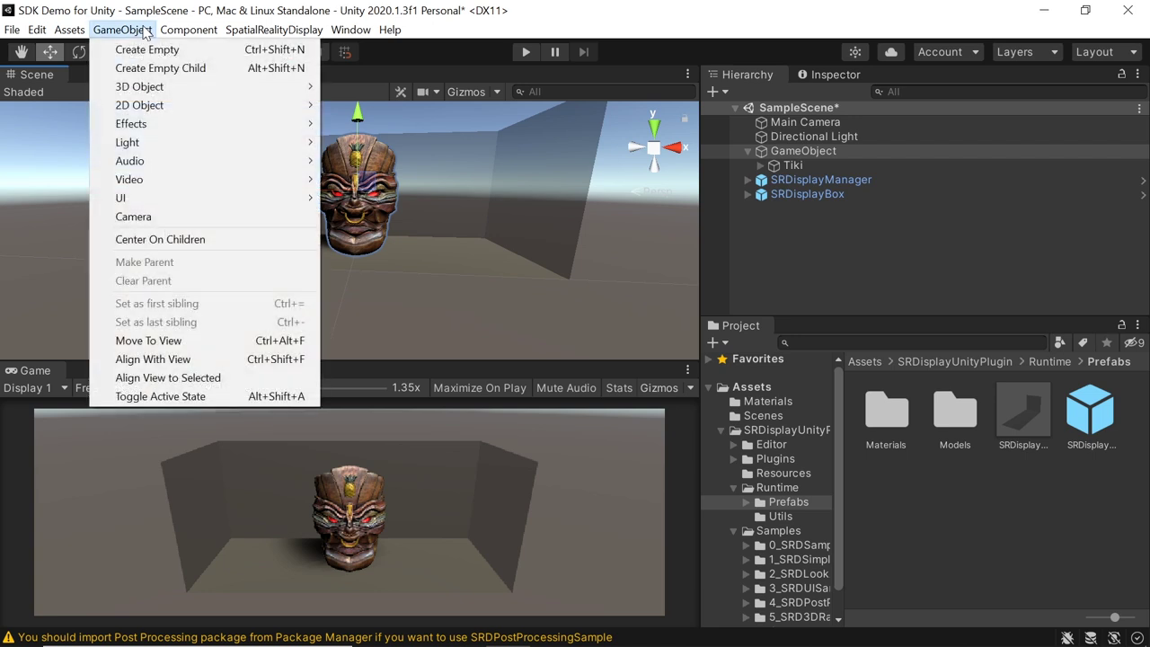
Add a second directional light aimed at the back wall and tint it pale pink.
mouse_move(167, 141)
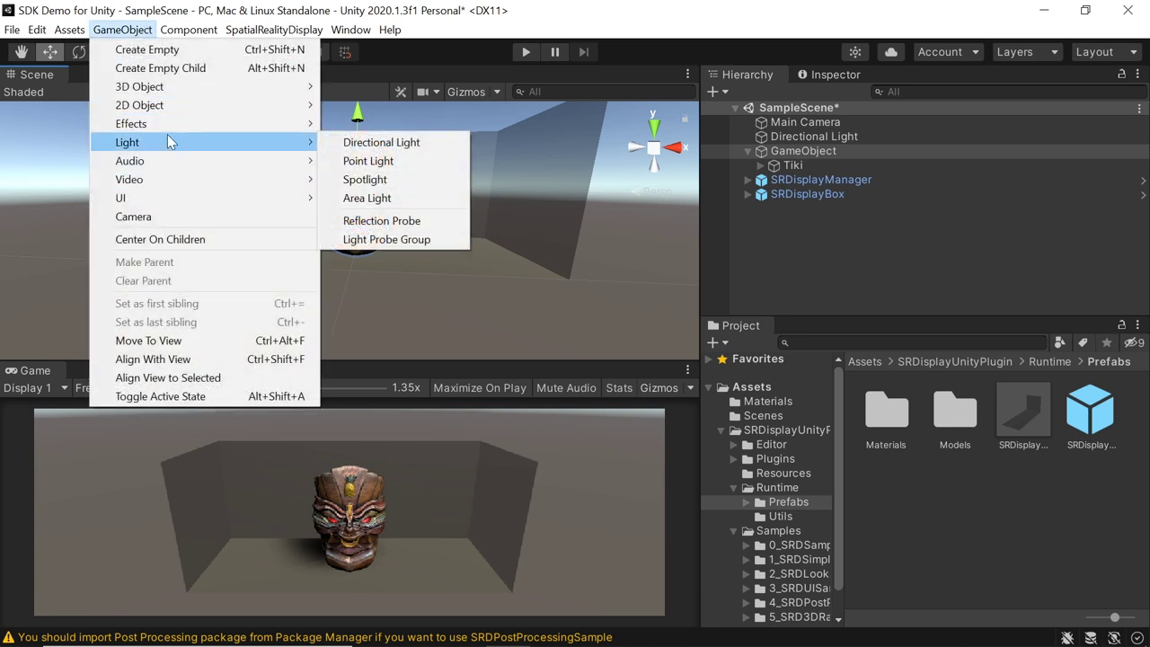
click(418, 146)
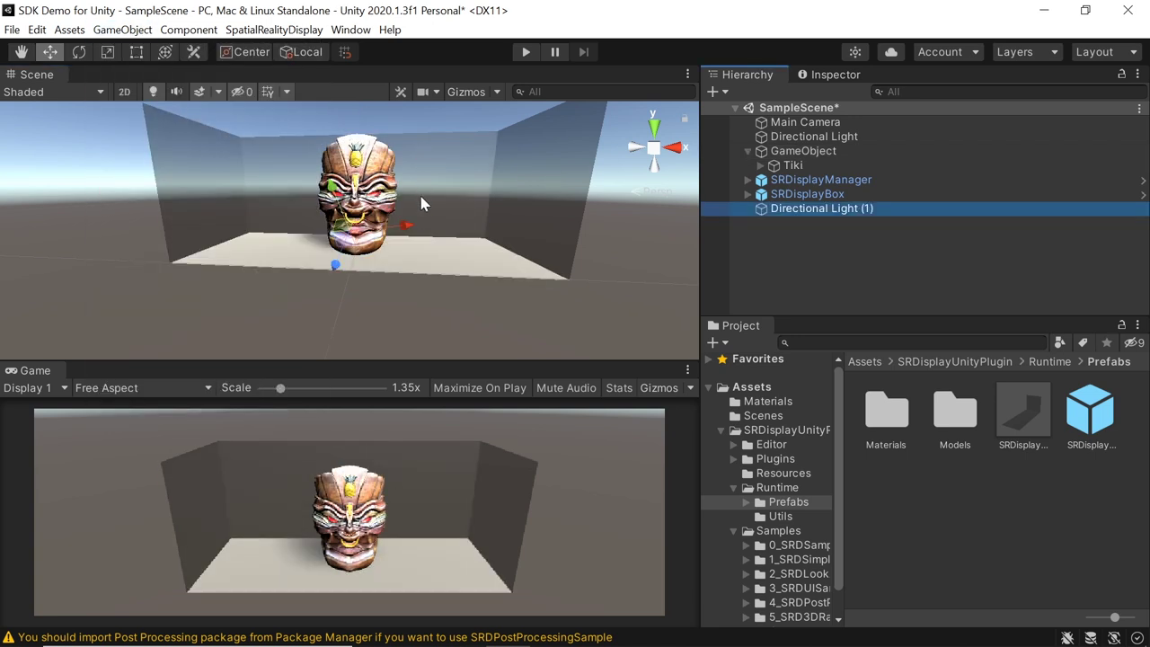
key(e)
mouse_move(361, 215)
mouse_down()
mouse_move(337, 250)
mouse_move(337, 296)
mouse_move(351, 232)
mouse_move(401, 261)
mouse_up()
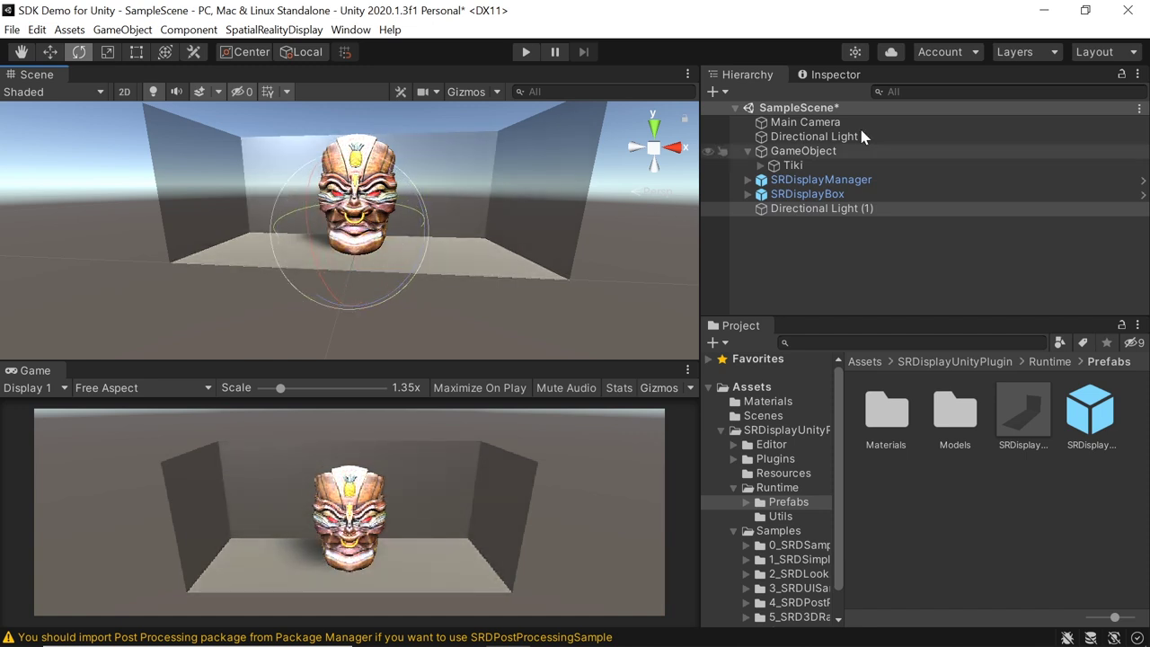
click(852, 77)
click(919, 282)
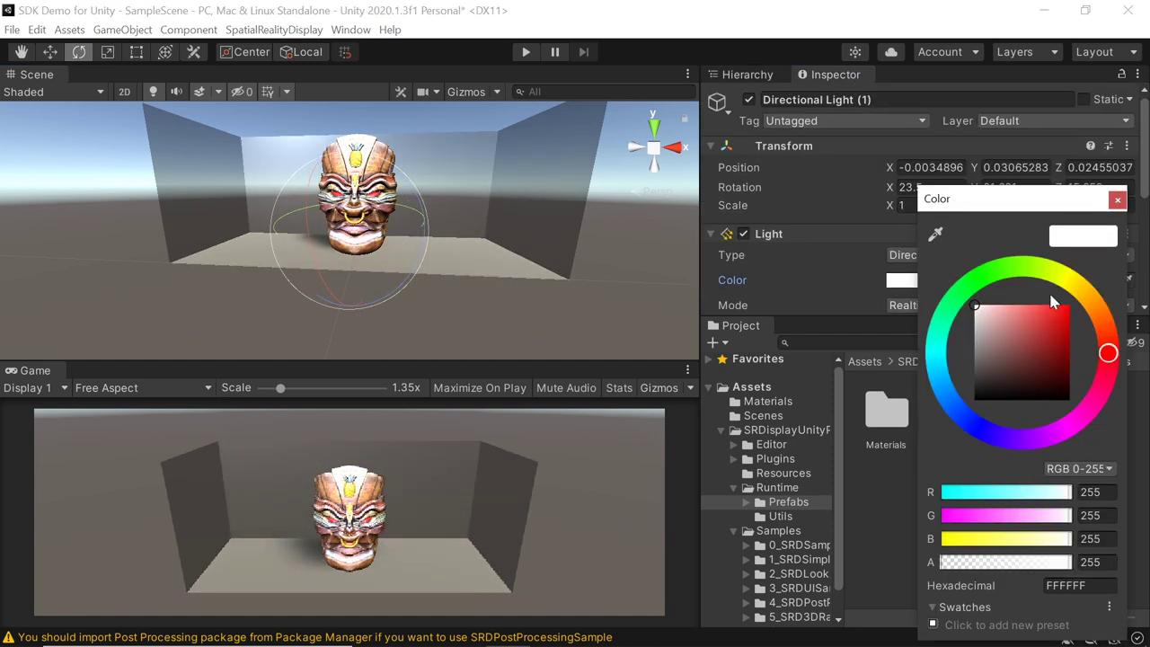
drag(1045, 312, 1001, 303)
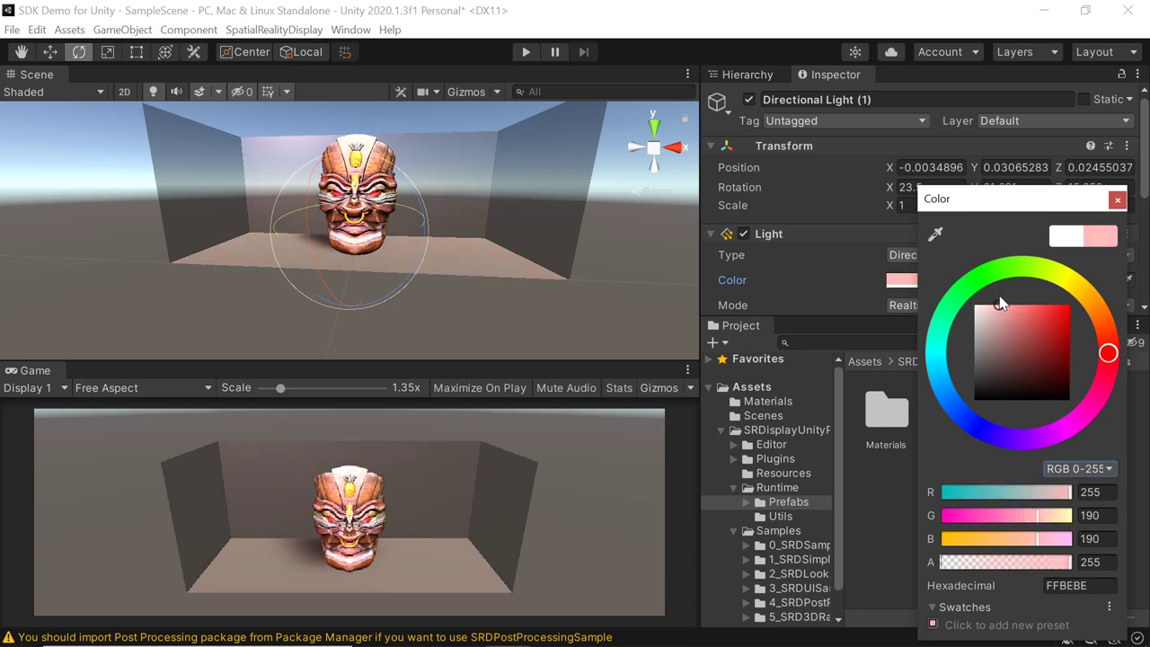
drag(1001, 303, 994, 290)
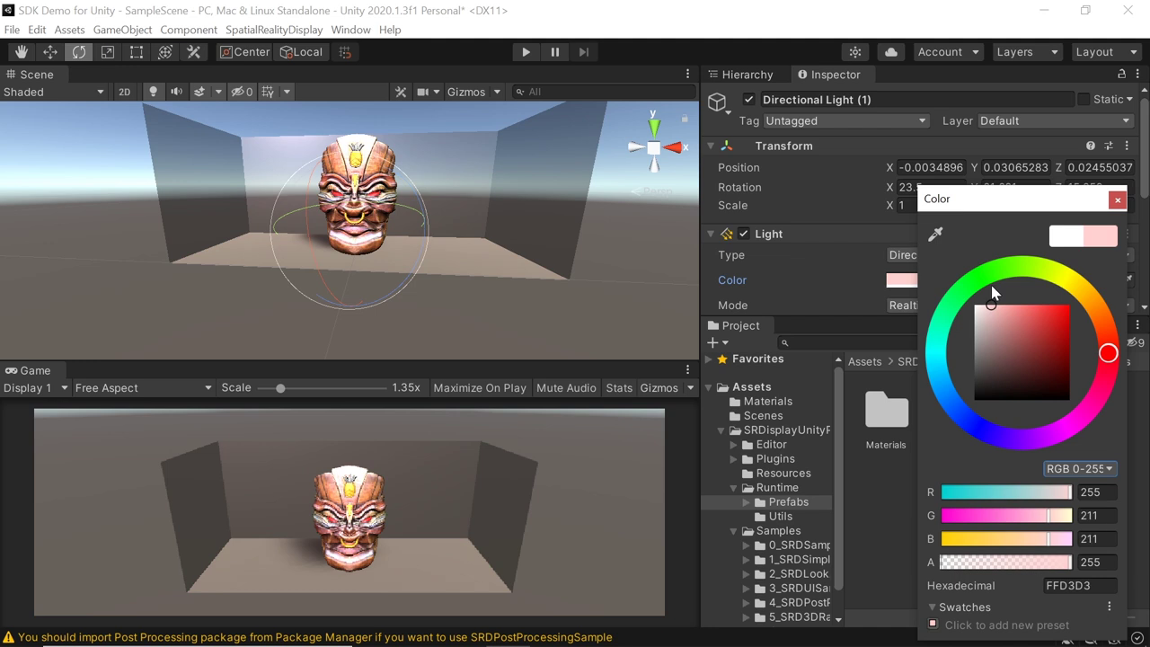
Lower the fill light's intensity to about 0.31 and check the lit tiki head.
alt+drag(444, 207, 367, 232)
scroll(971, 273, down, 4)
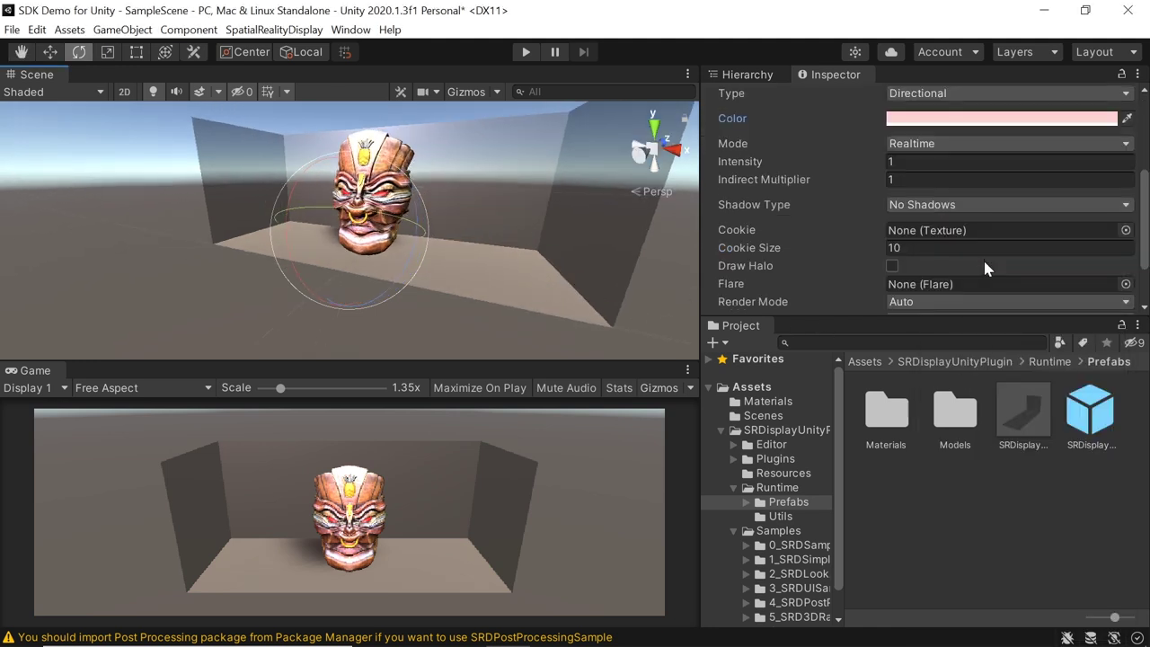
scroll(875, 251, down, 2)
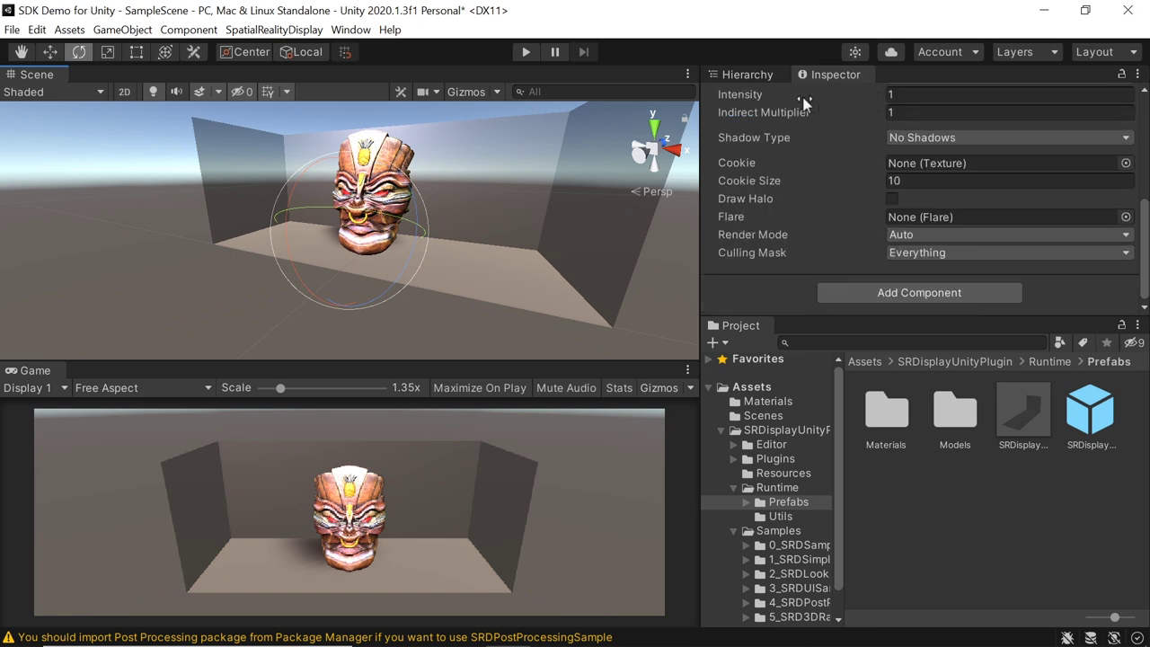
mouse_move(792, 96)
mouse_down()
mouse_move(769, 99)
mouse_move(779, 104)
mouse_up()
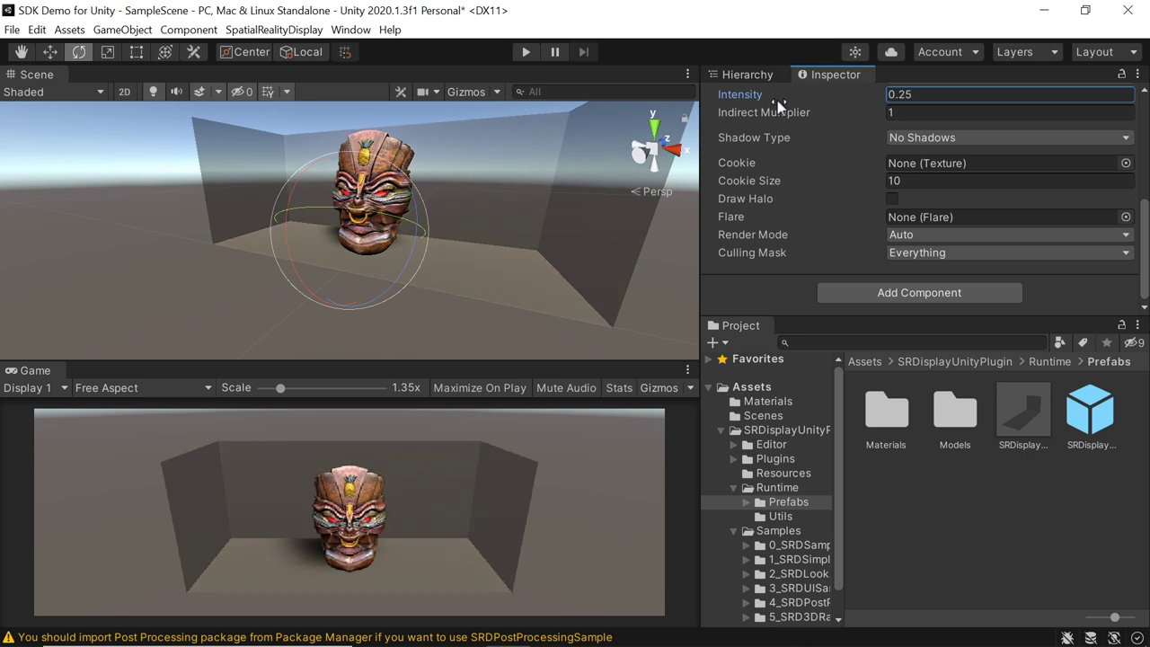
alt+drag(606, 239, 529, 270)
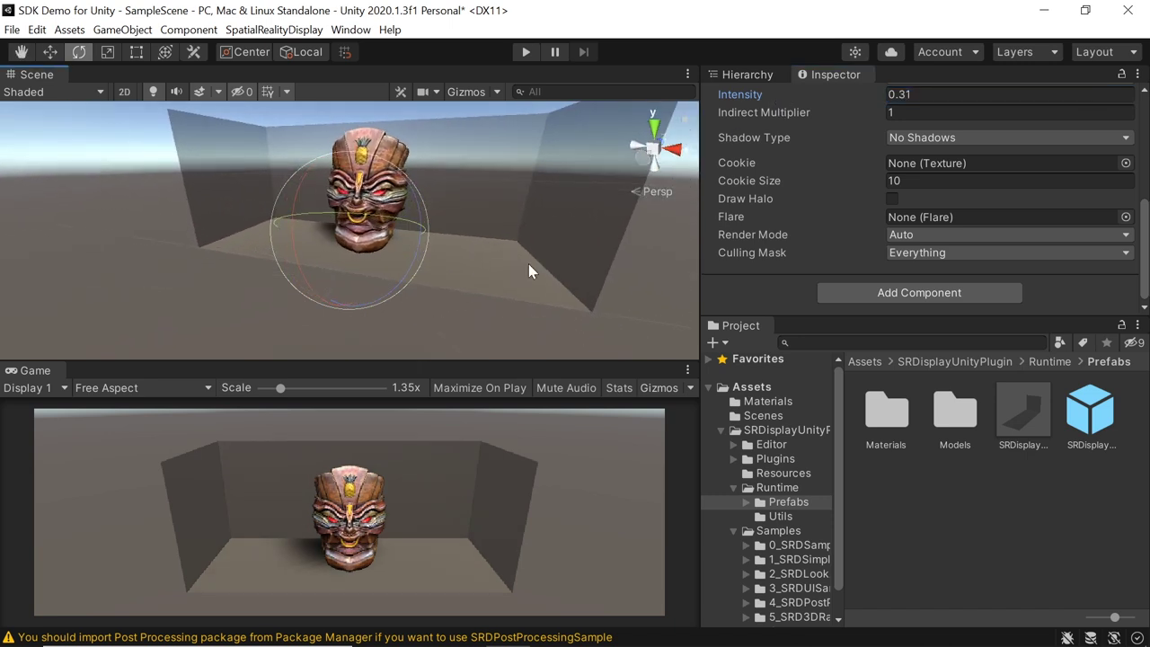
click(755, 75)
Browse Runtime > Samples > 2_SRDLook and open its Scripts folder to reveal LookAtYou.
click(899, 252)
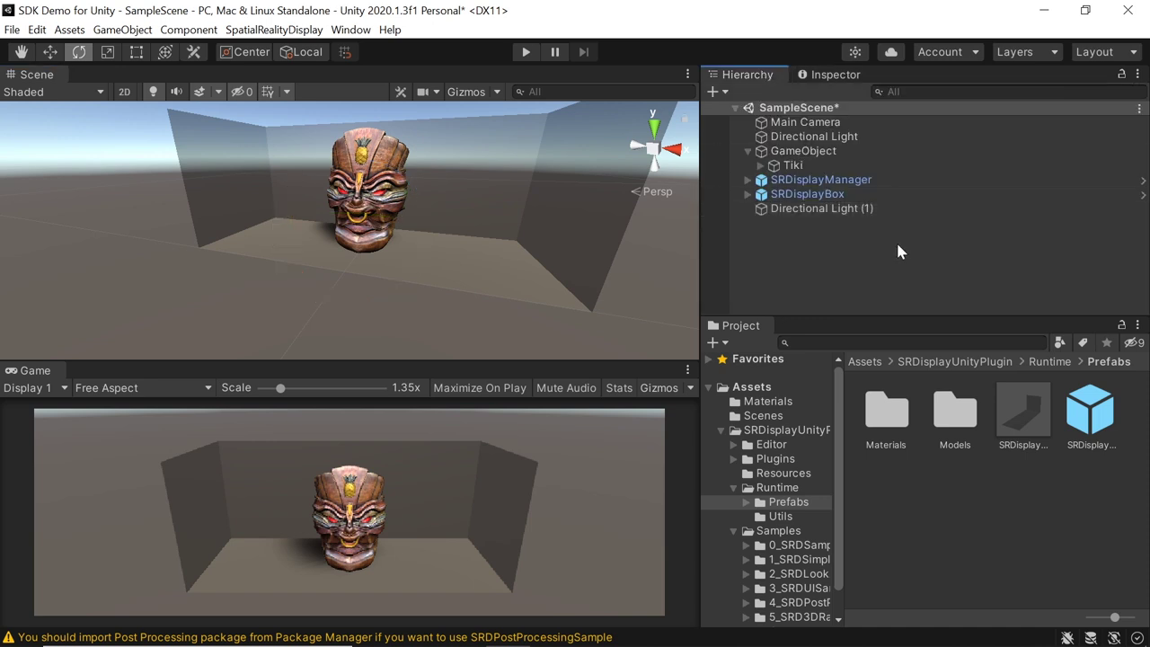
alt+drag(496, 270, 562, 254)
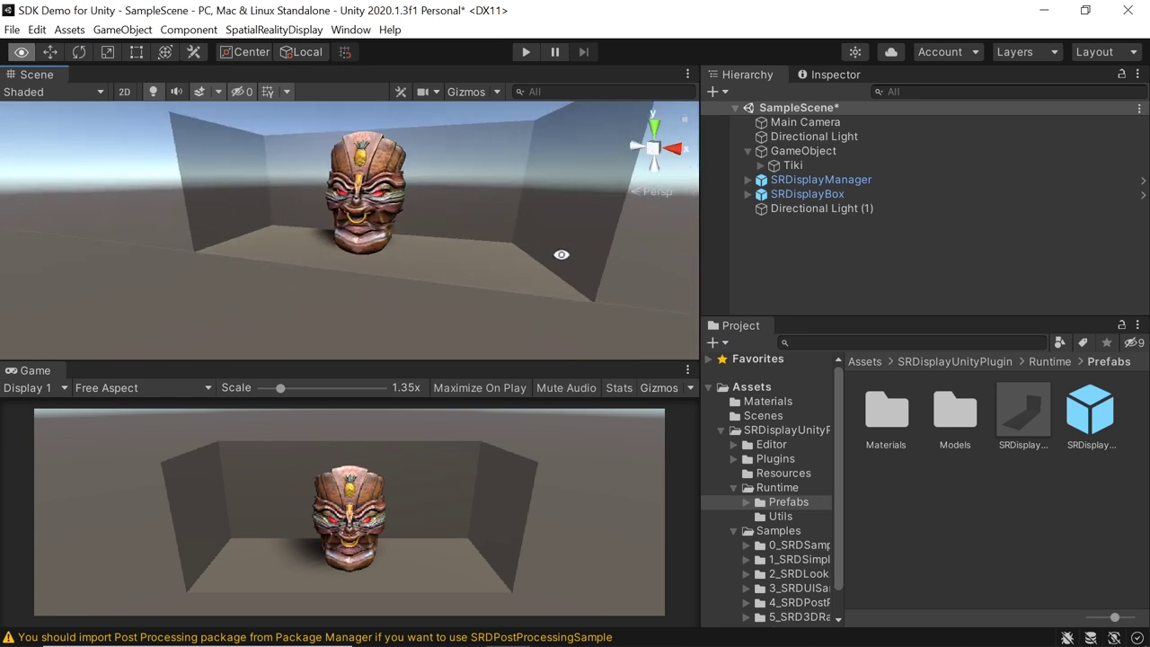
click(778, 488)
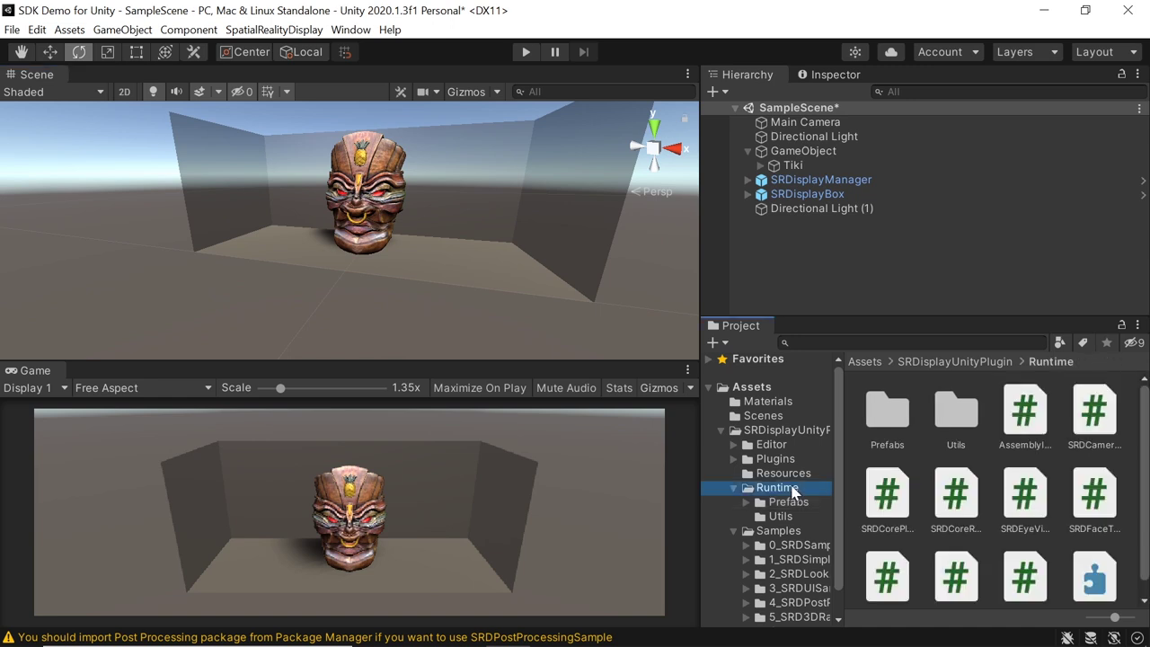
click(795, 533)
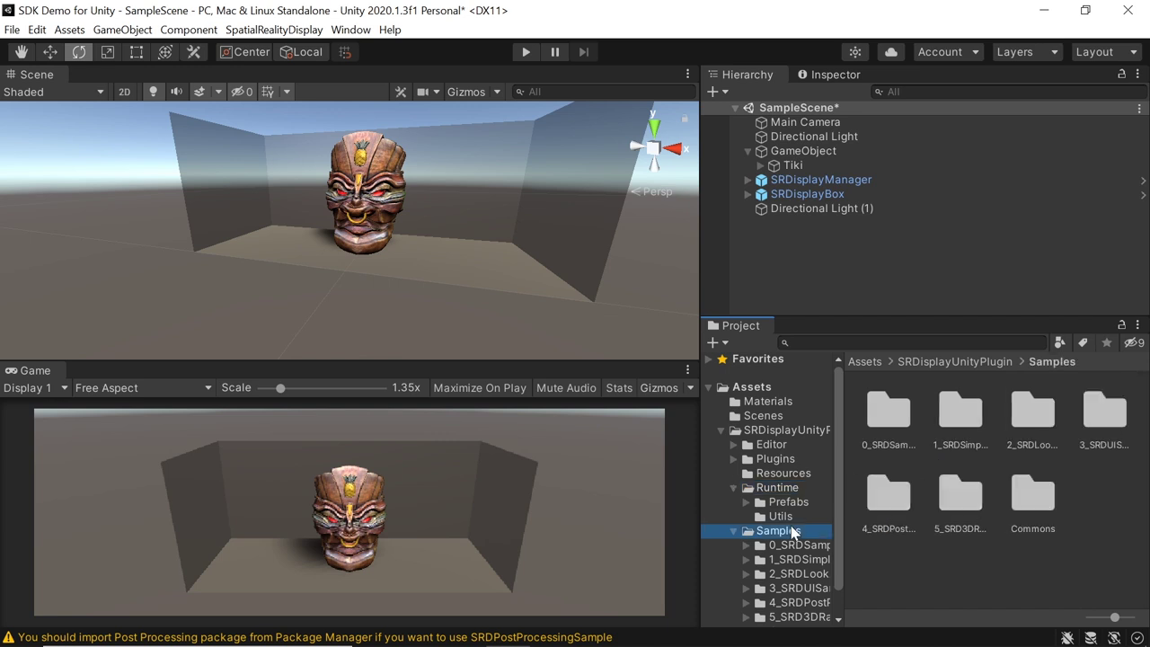
click(802, 574)
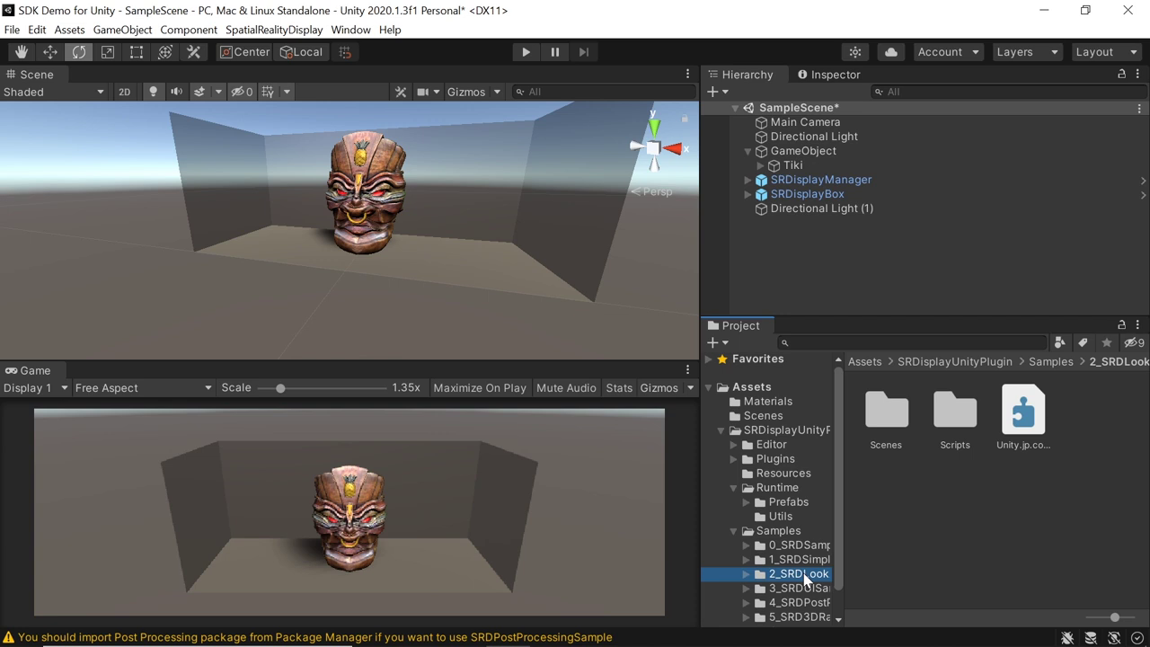
double_click(957, 408)
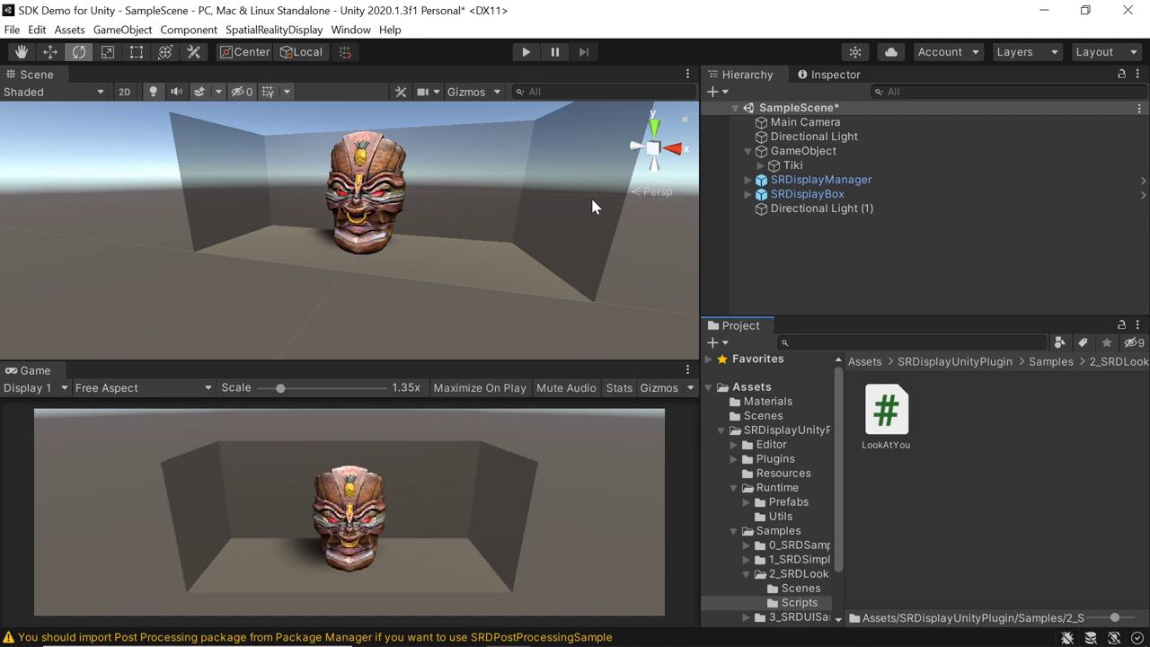
click(813, 155)
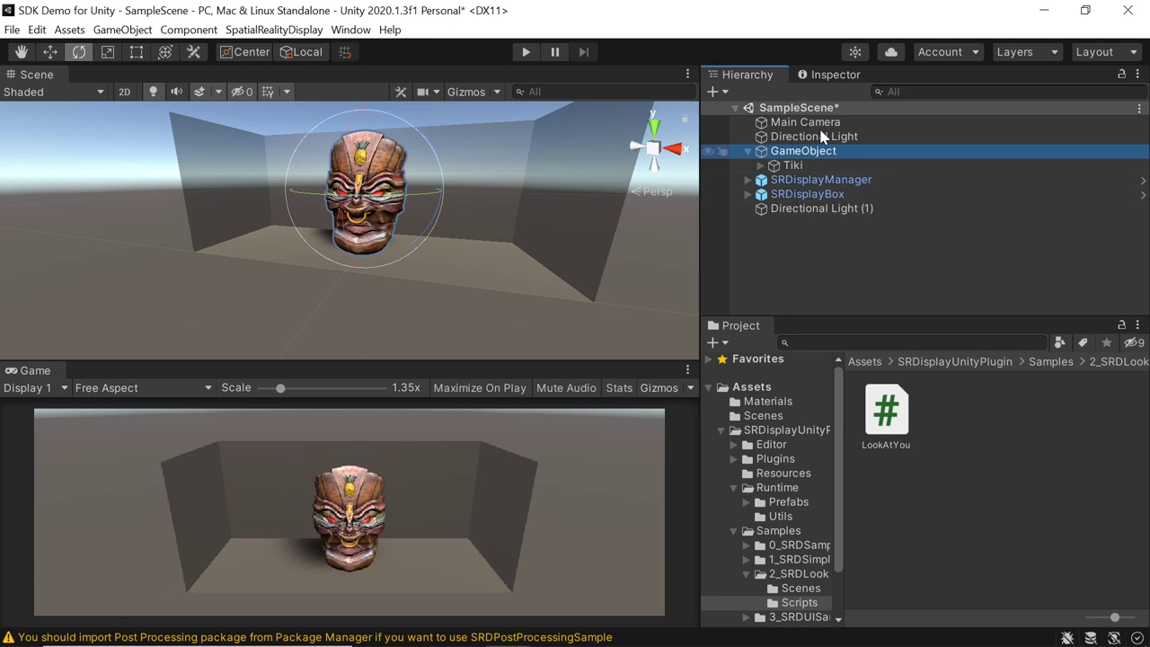
Drag LeftEyeAnchor into the LookAtYou Look At Target field via a floating Inspector, then close it.
click(836, 75)
drag(854, 76, 666, 135)
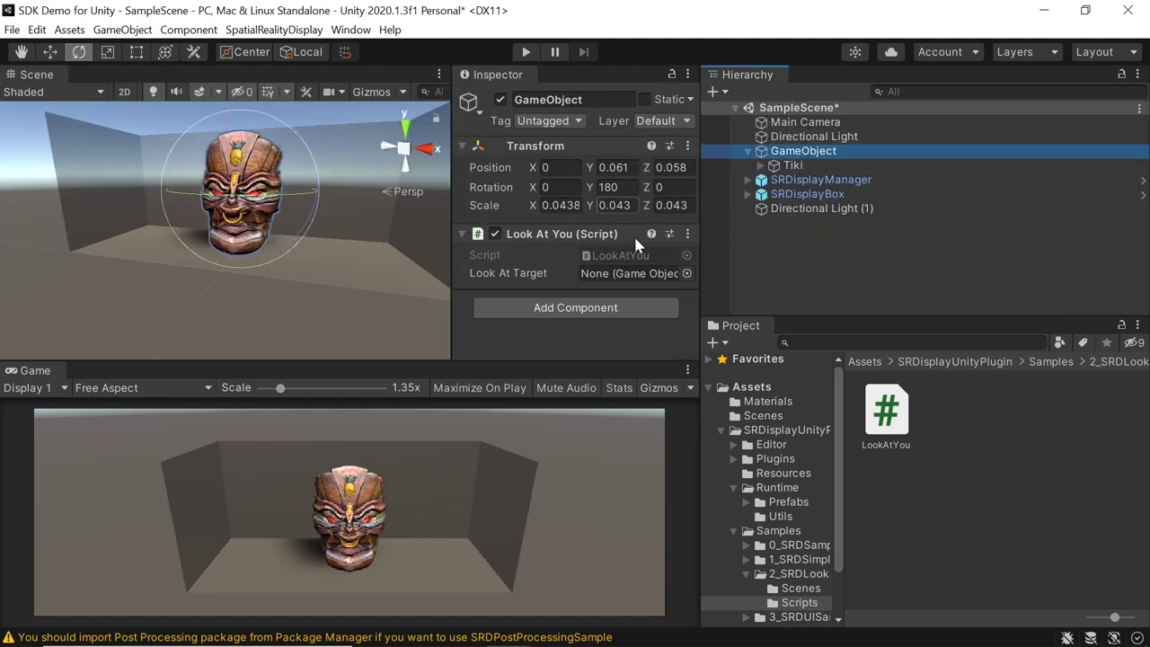
click(749, 181)
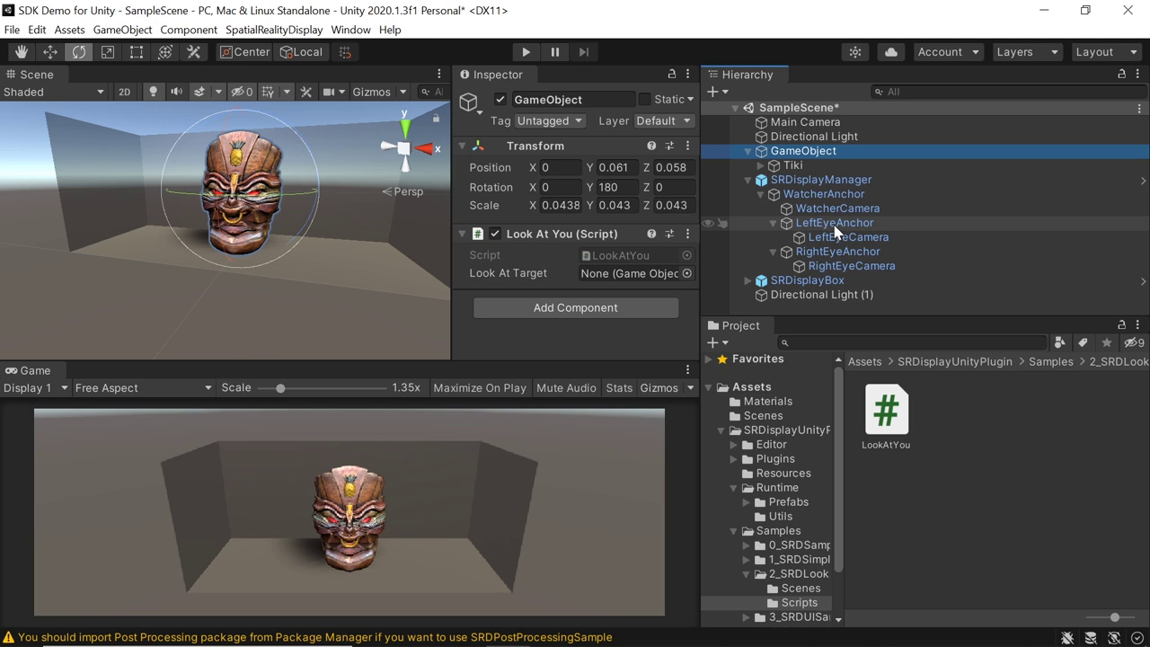
drag(835, 229, 653, 279)
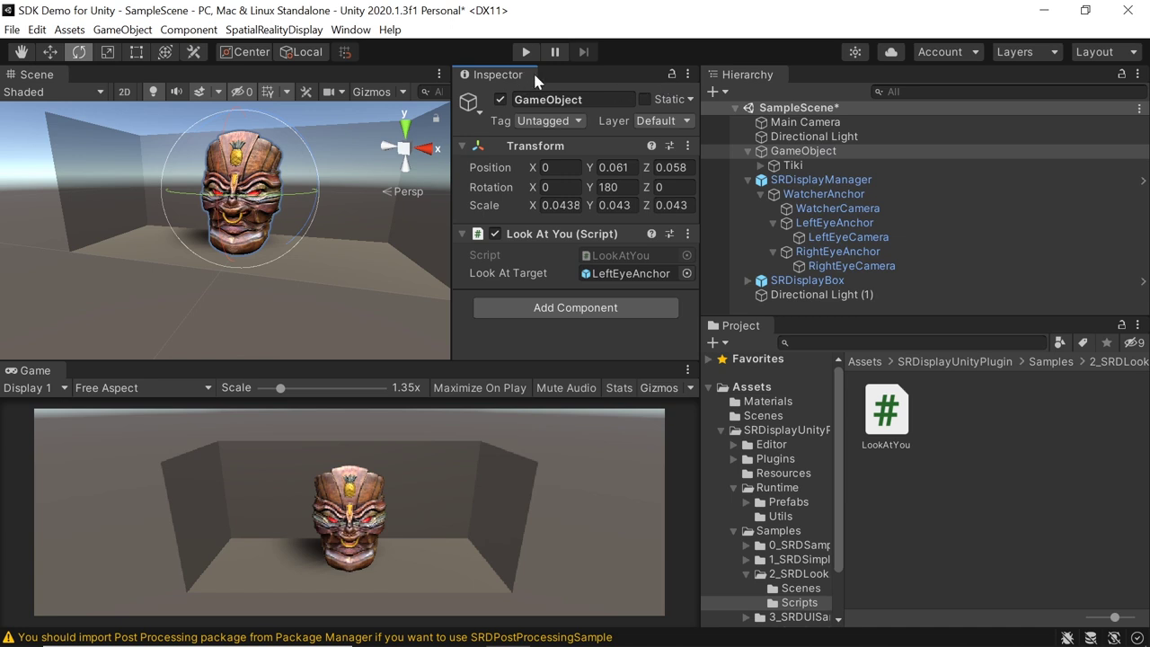
drag(537, 78, 772, 18)
drag(696, 84, 868, 7)
click(893, 10)
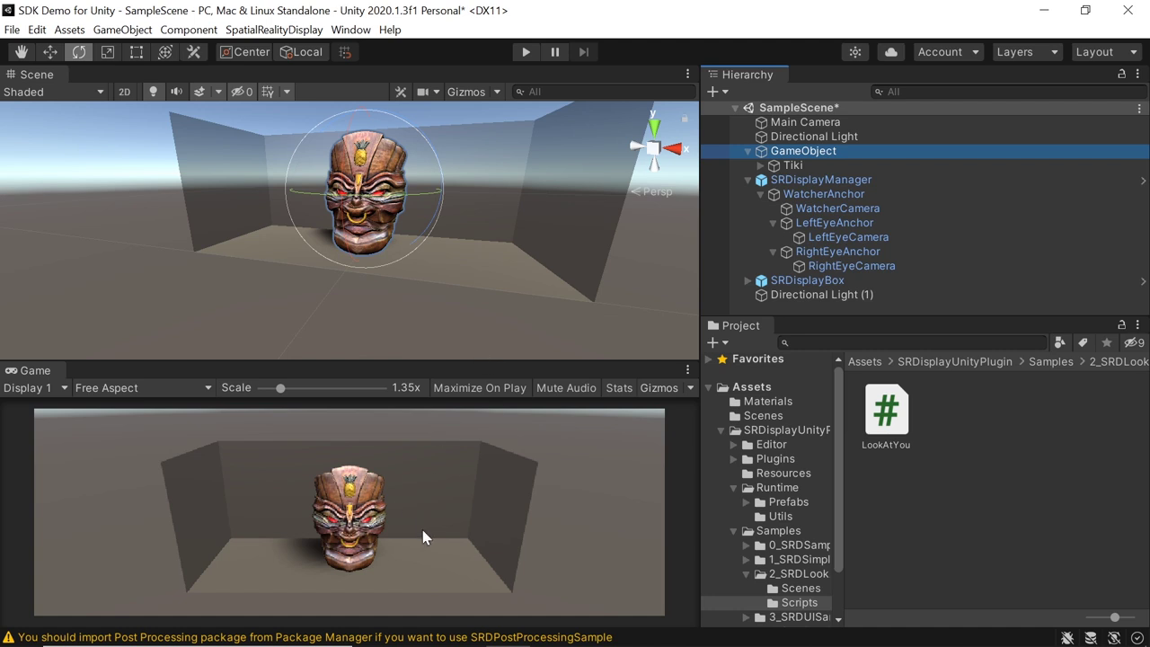
click(522, 51)
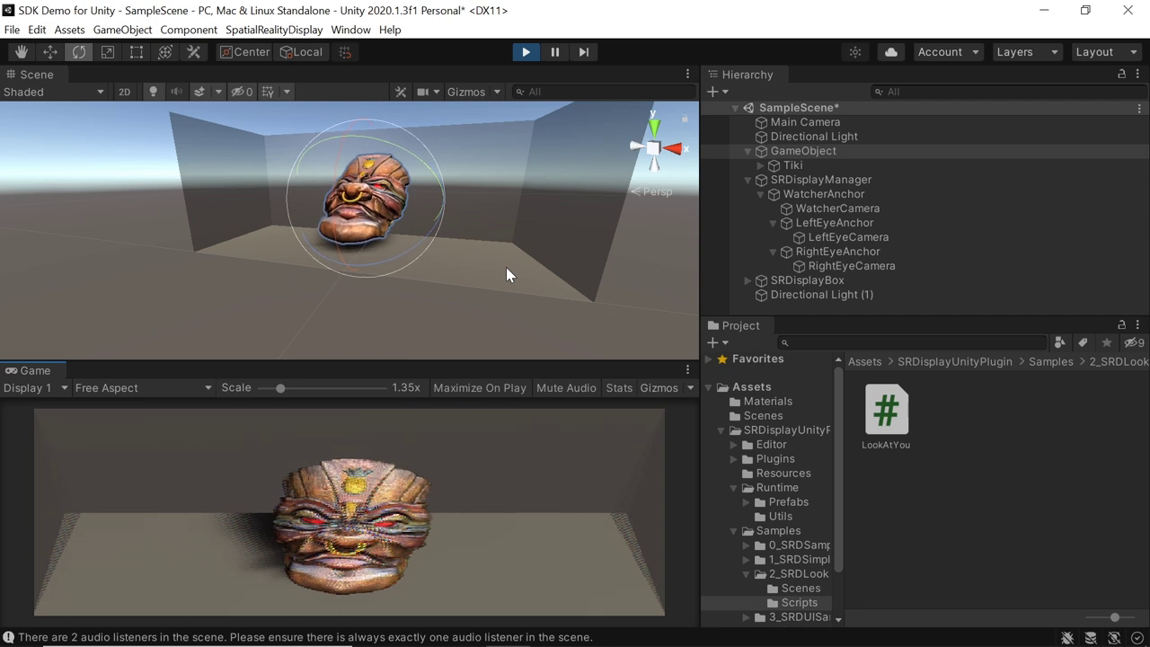
click(525, 52)
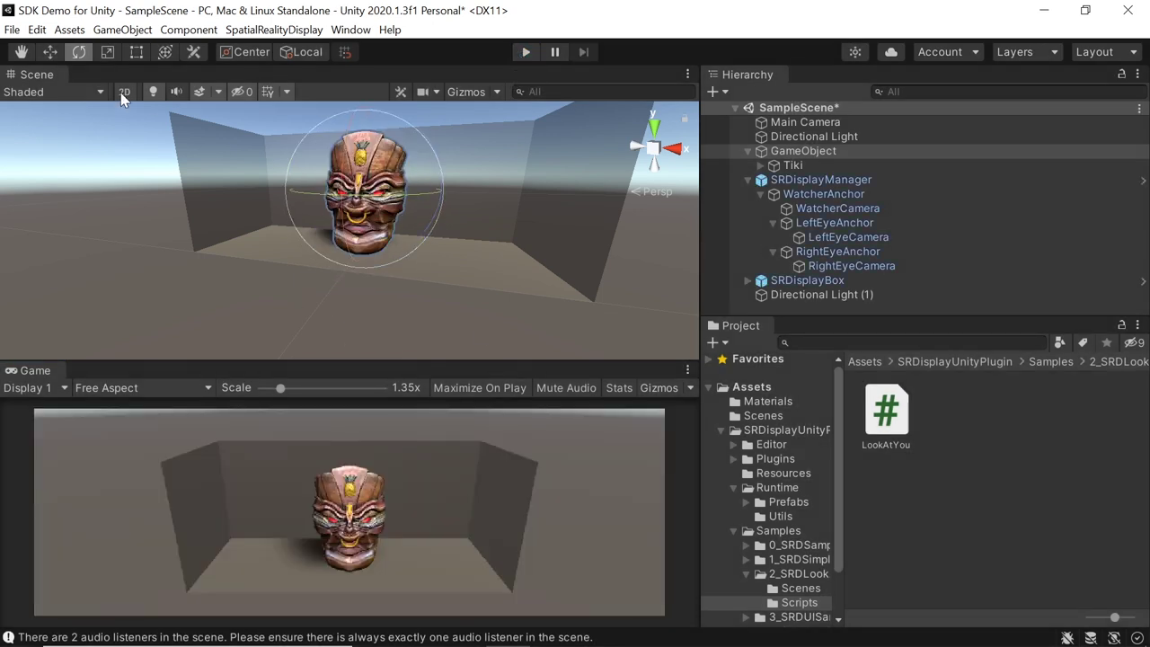
In Build Settings, add the open SampleScene and start Build And Run.
click(11, 30)
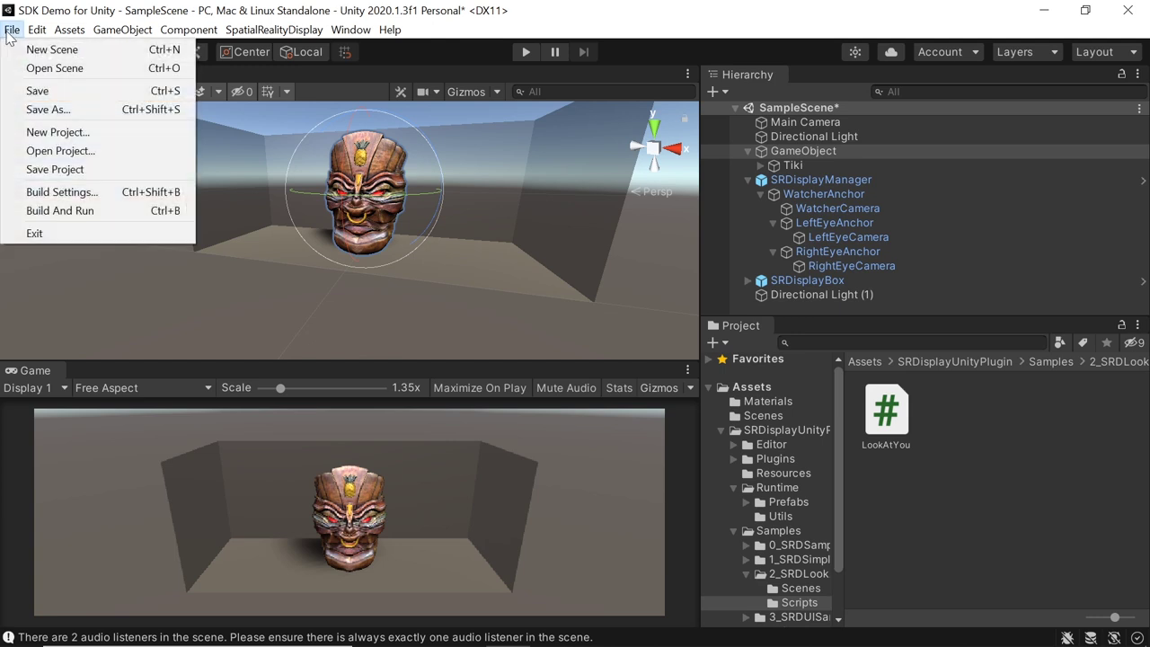
click(102, 193)
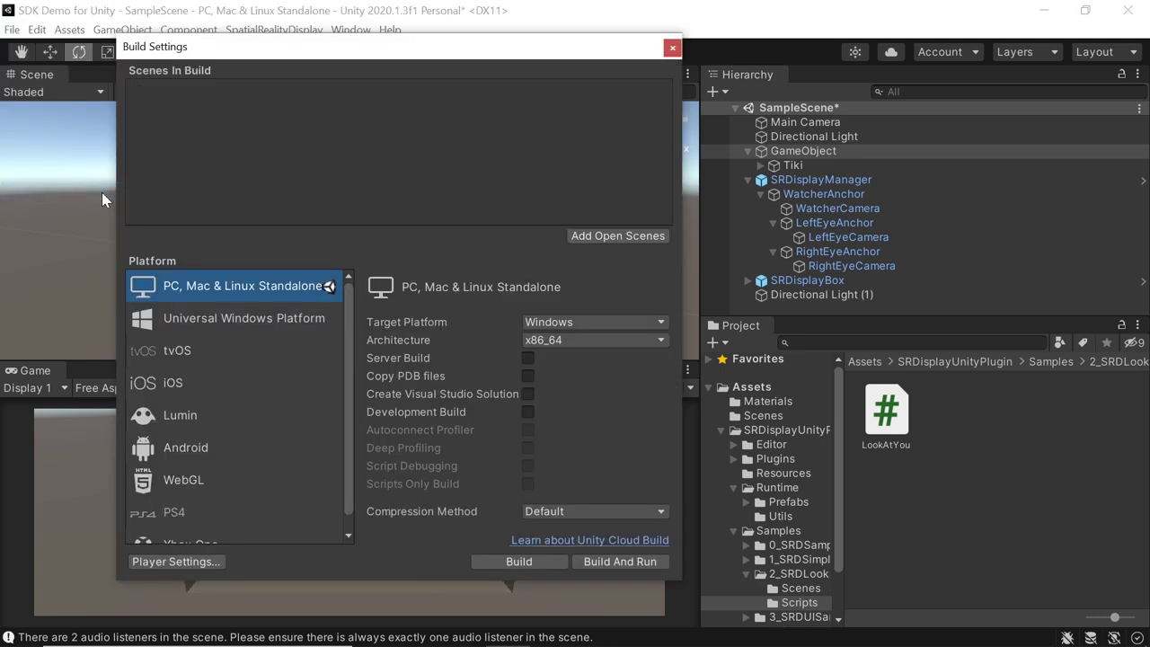
click(618, 238)
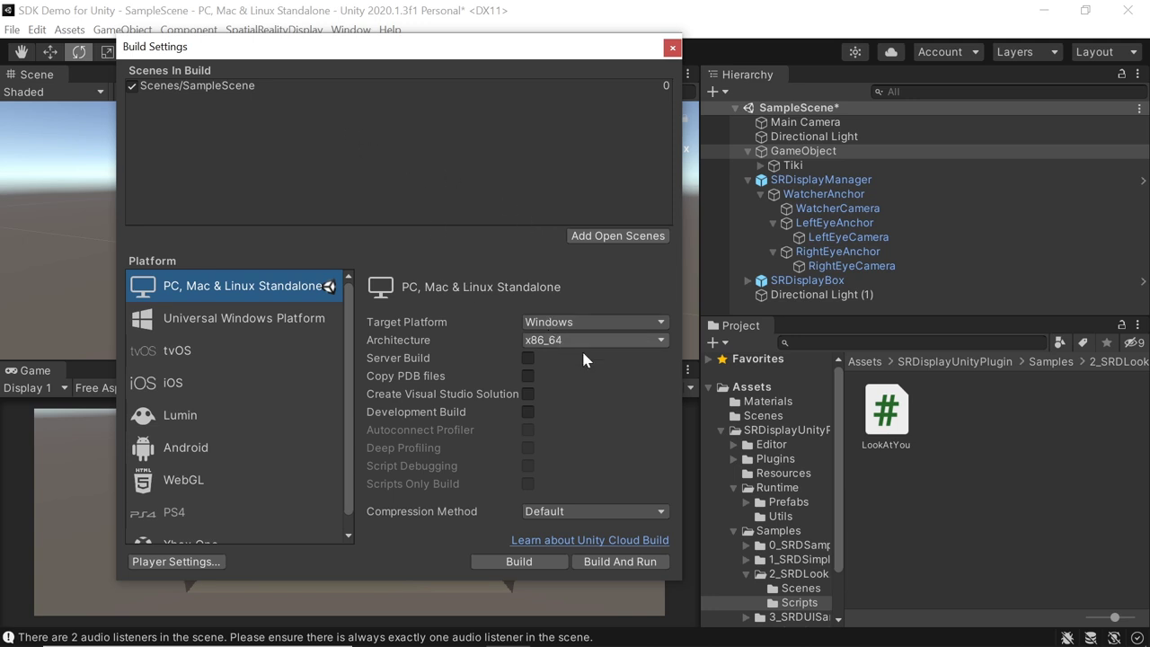
click(620, 562)
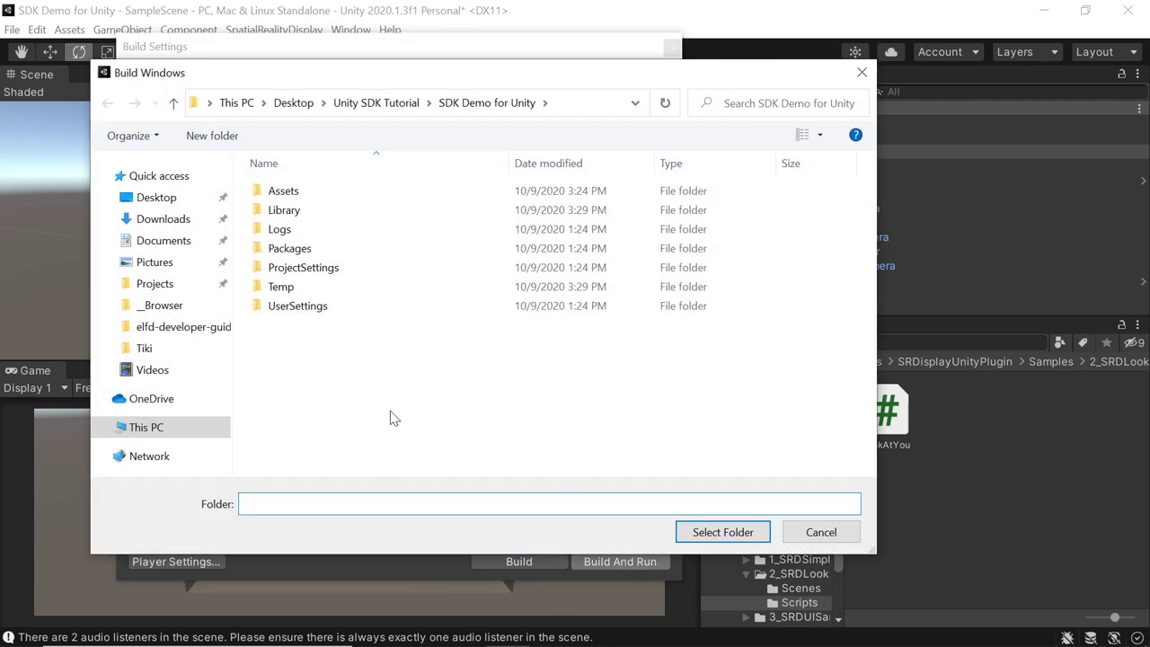
Create a Builds folder in the project and select it as the build output.
right_click(398, 414)
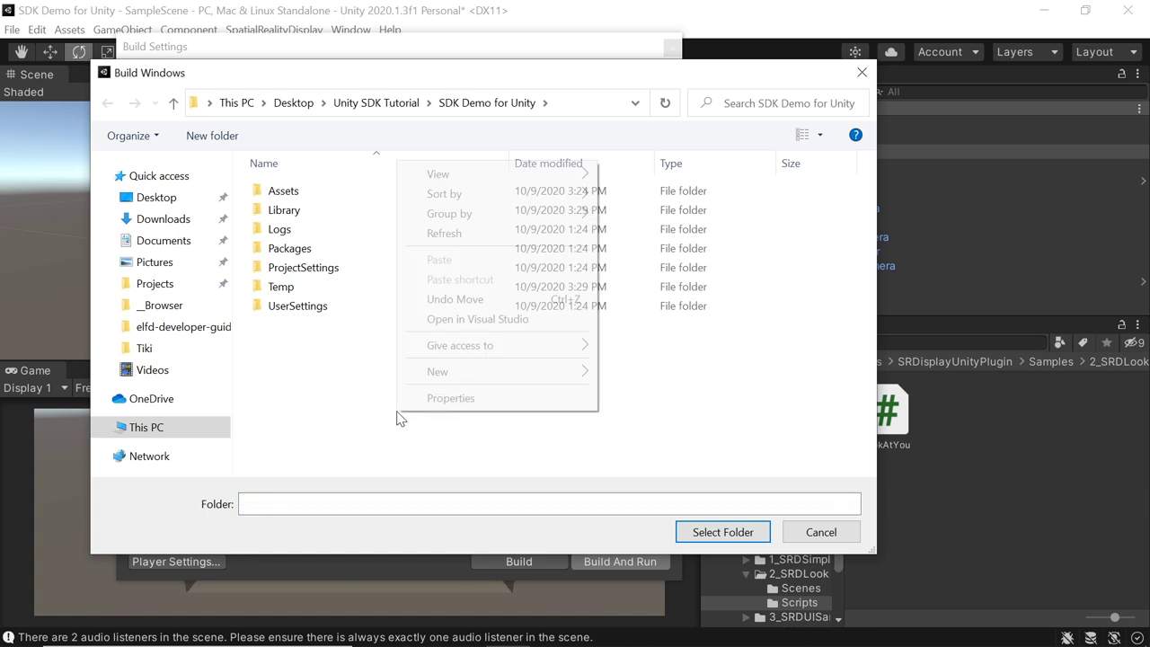
mouse_move(440, 376)
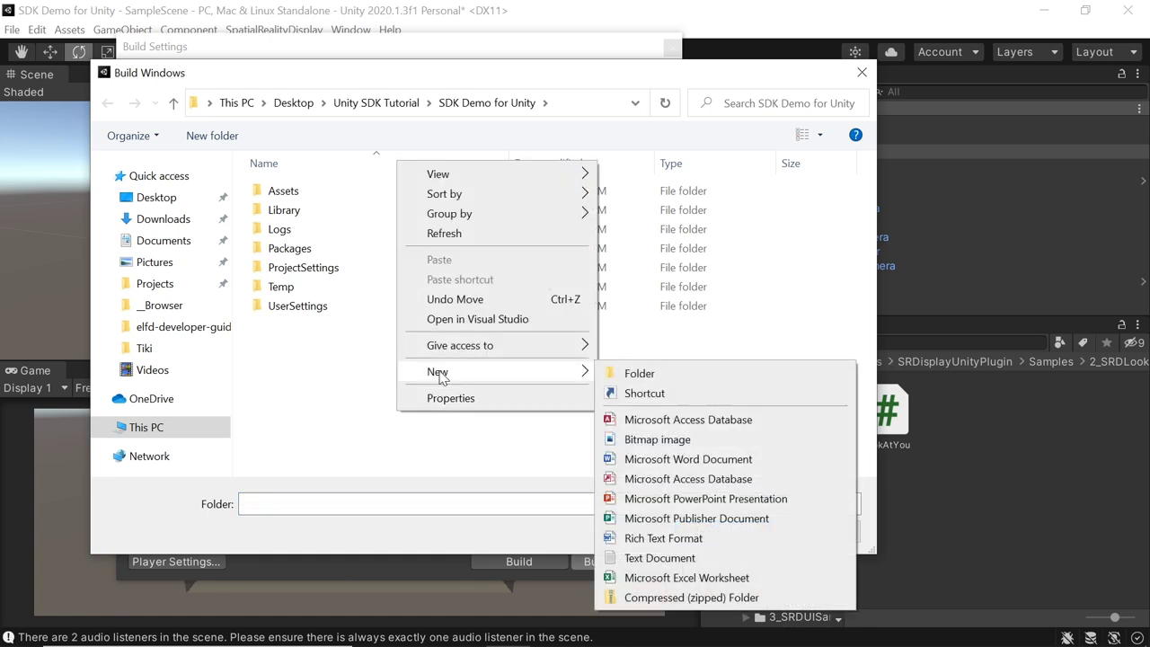
click(636, 373)
text(Builds)
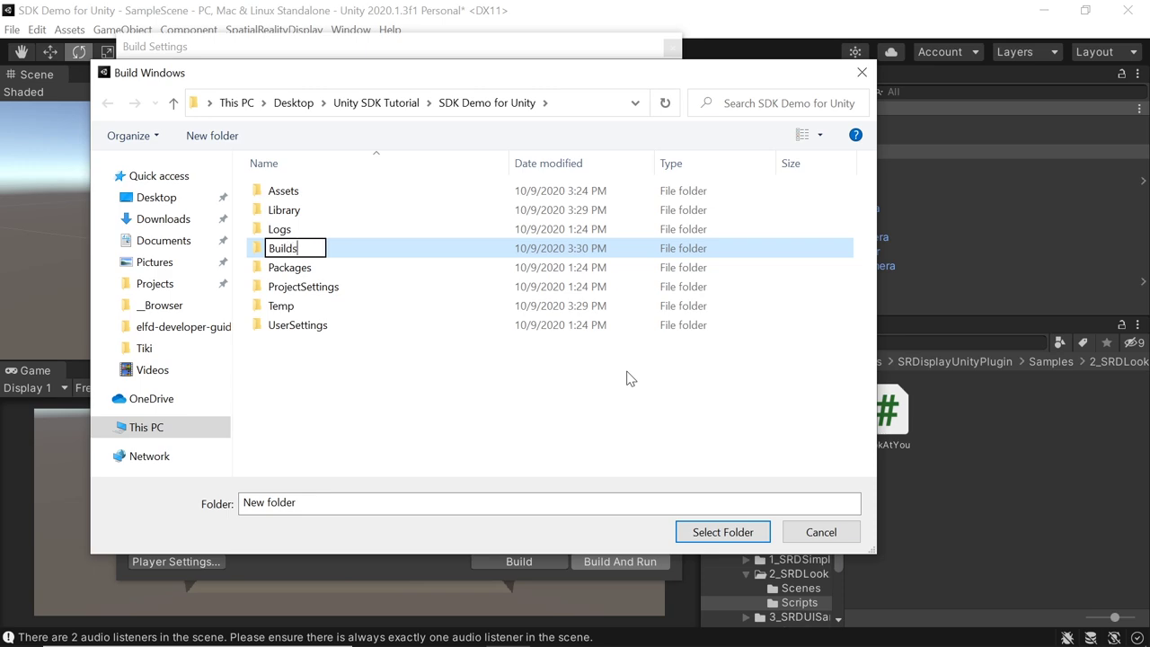
key(Return)
key(Return)
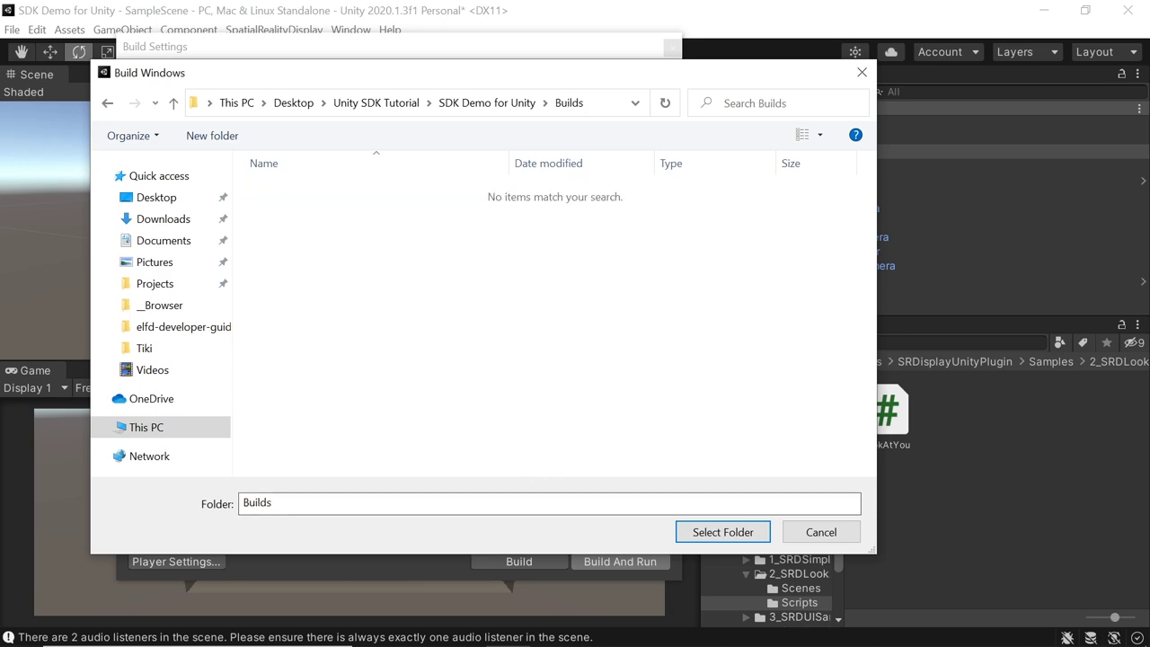
click(738, 531)
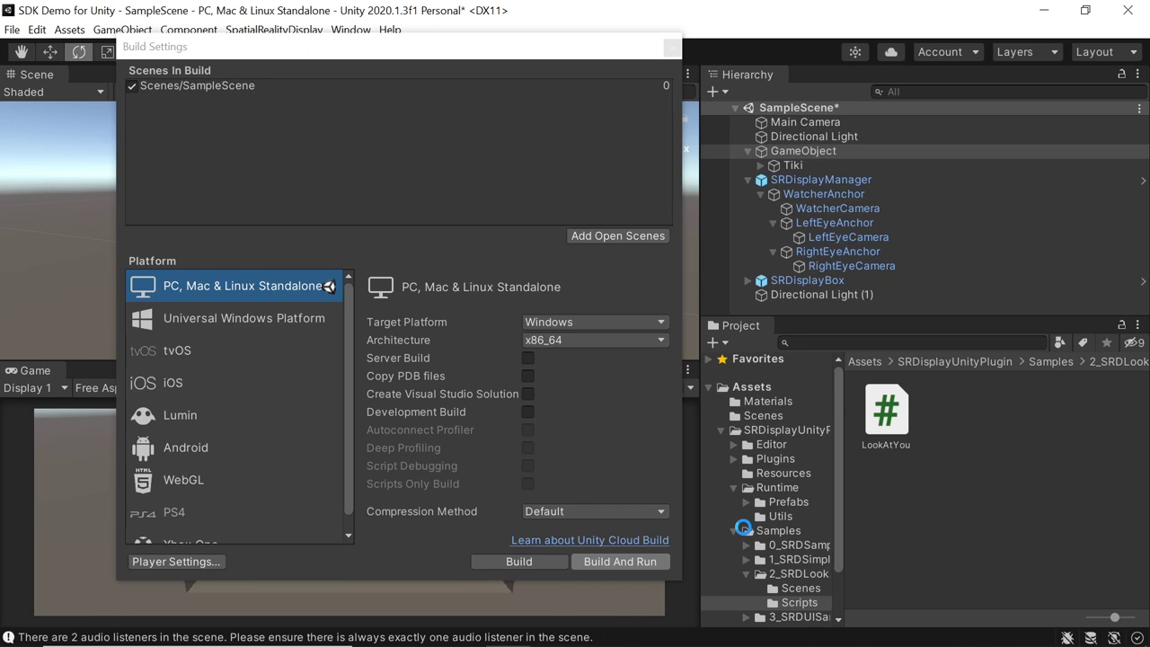